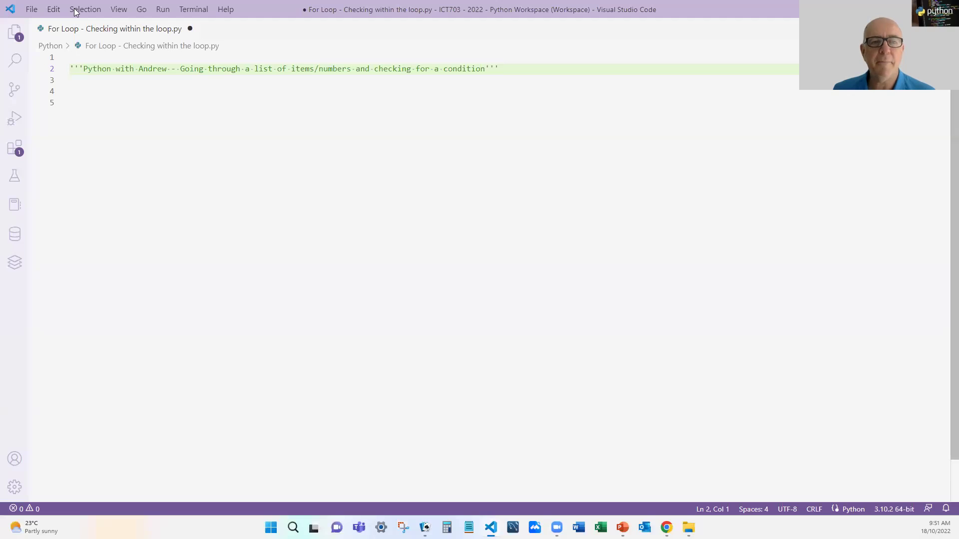
- Write def check_item(item): with an if item % 2 == 0: branch returning True
{"action": "key", "text": "Down"}
{"action": "key", "text": "Down"}
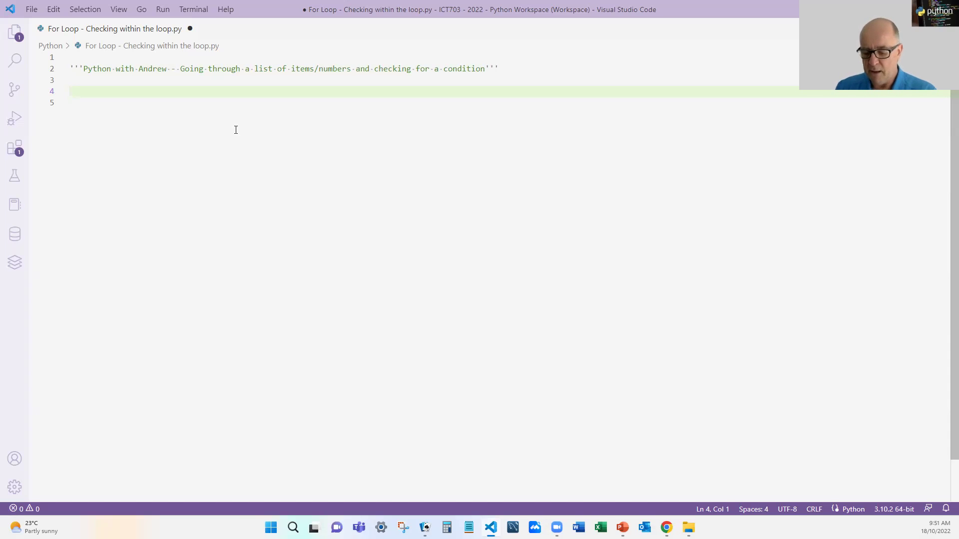
{"action": "type", "text": "def ch"}
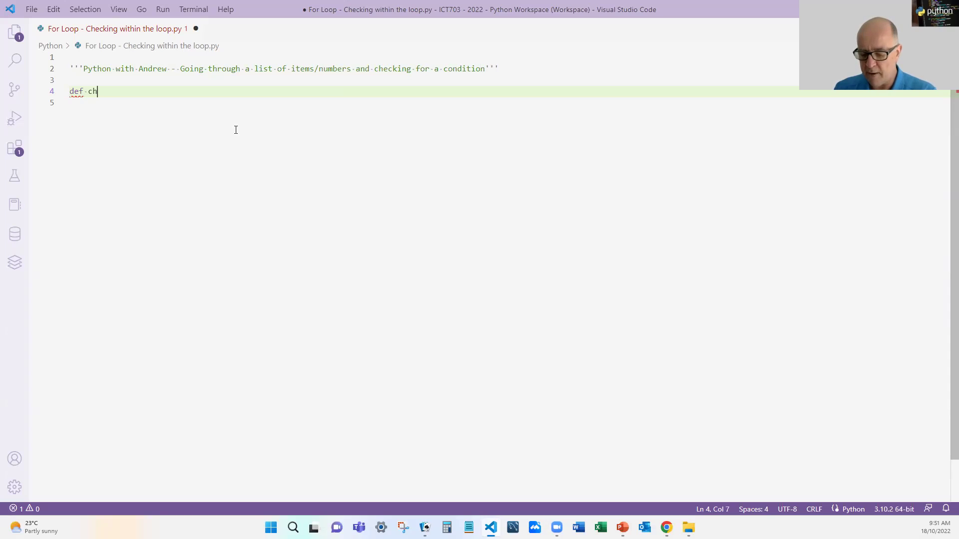
{"action": "type", "text": "ek"}
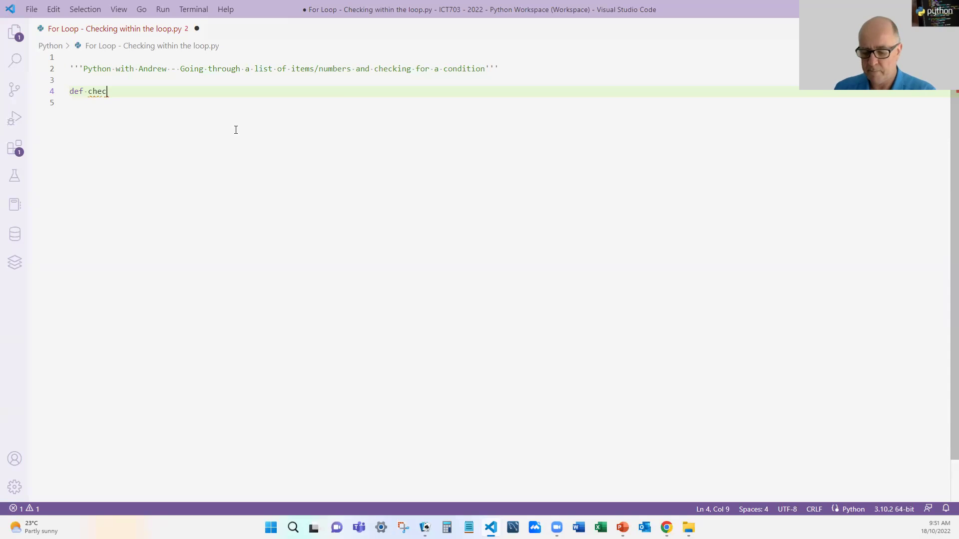
{"action": "type", "text": "k"}
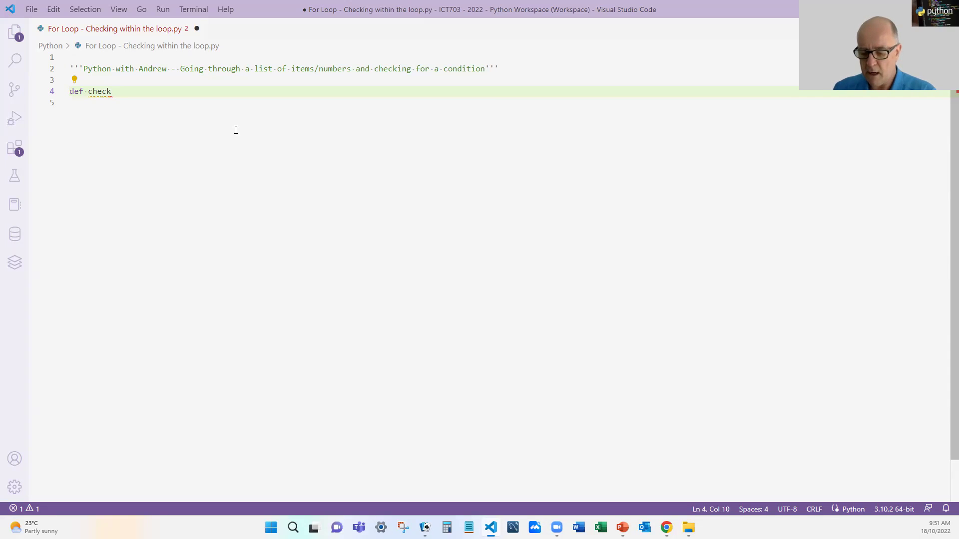
{"action": "type", "text": "item"}
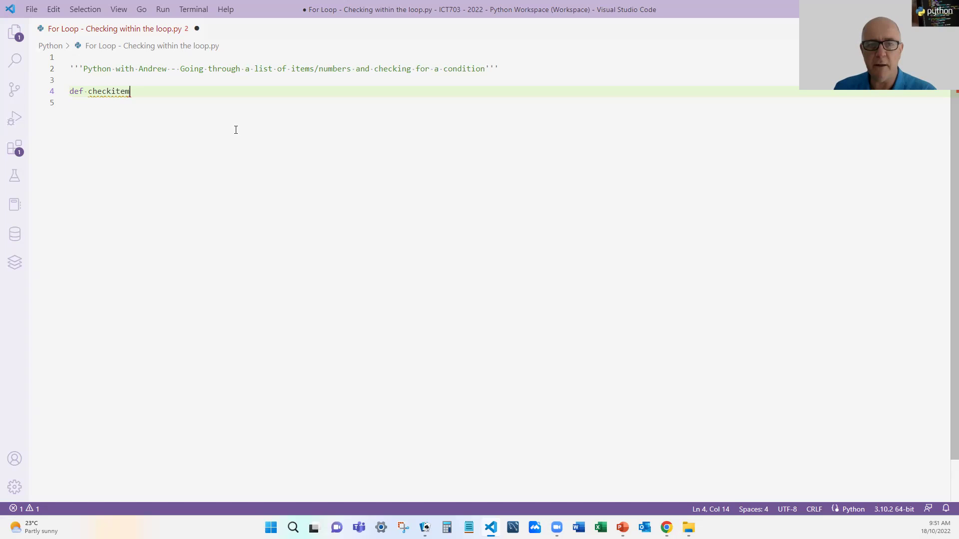
{"action": "key", "text": "Left"}
{"action": "key", "text": "Left"}
{"action": "type", "text": "_"}
{"action": "key", "text": "End"}
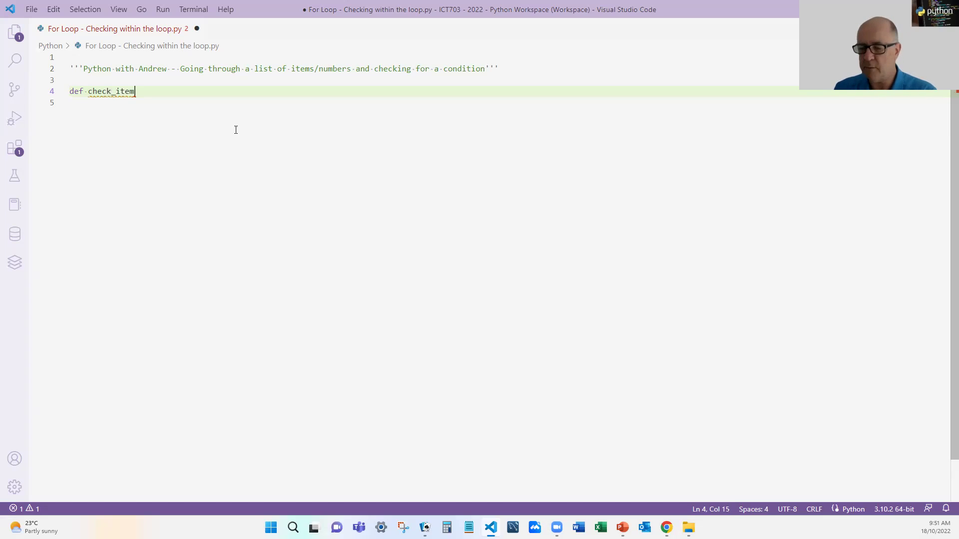
{"action": "type", "text": "(it"}
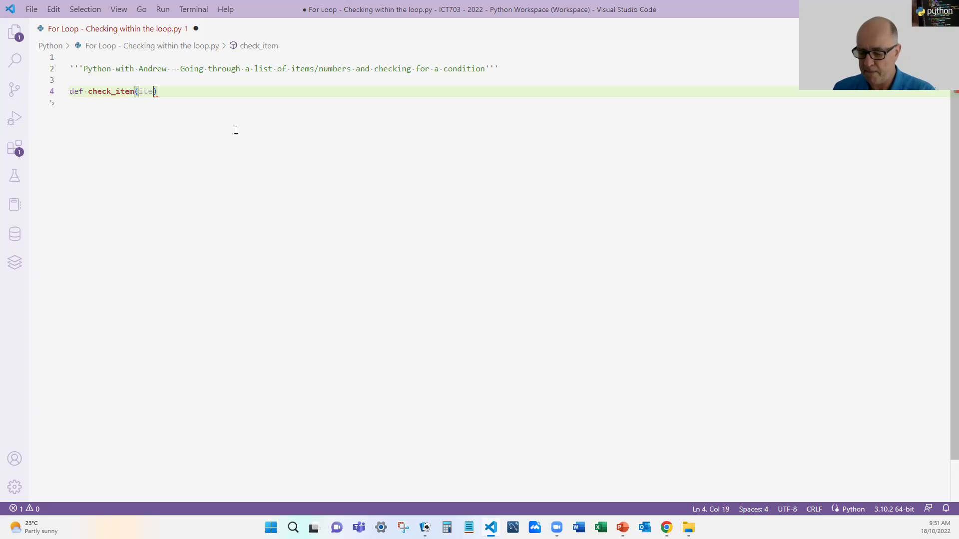
{"action": "type", "text": "em):"}
{"action": "key", "text": "Return"}
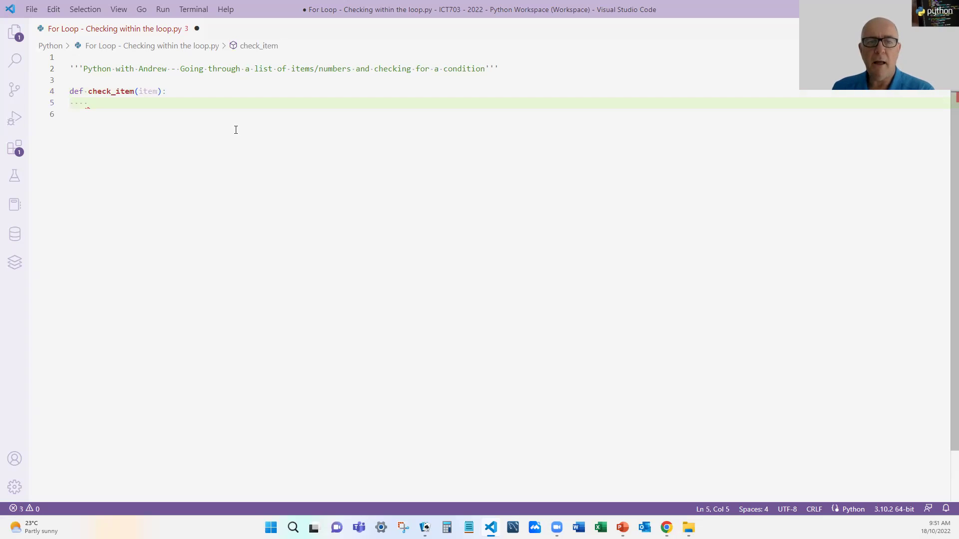
{"action": "type", "text": "i"}
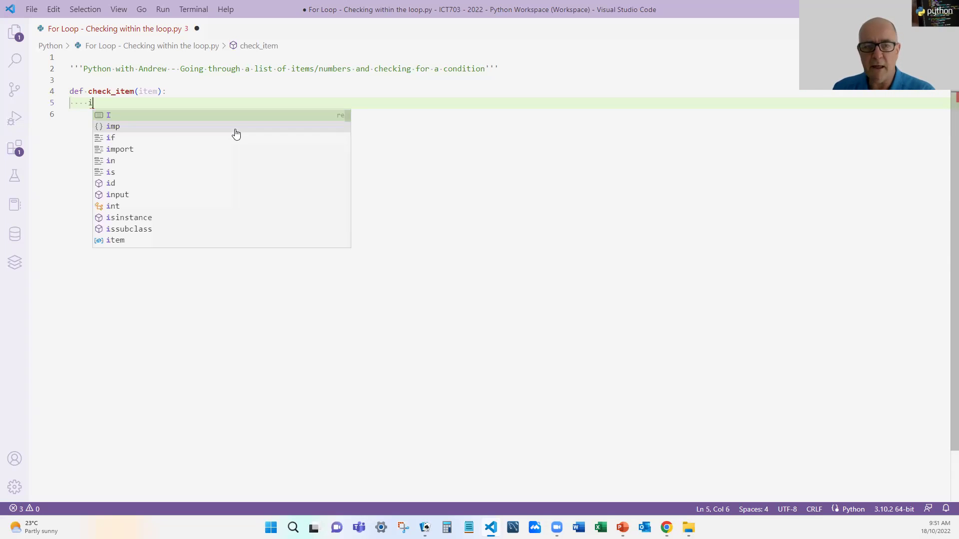
{"action": "type", "text": "f item"}
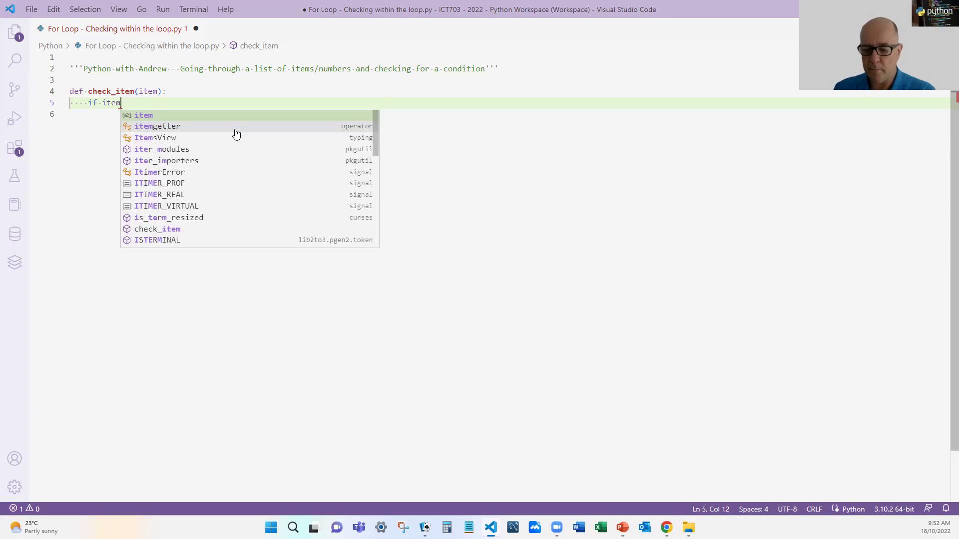
{"action": "type", "text": " % "}
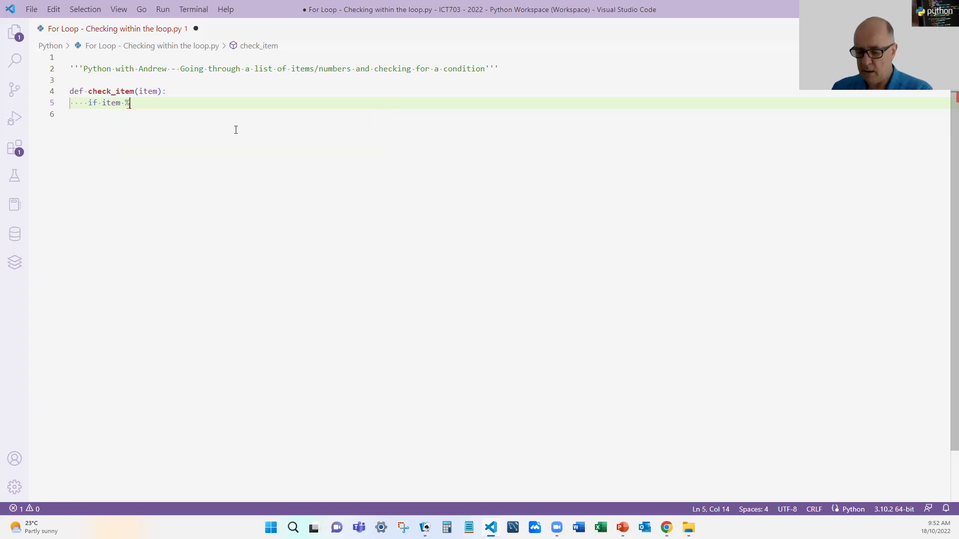
{"action": "type", "text": "2 "}
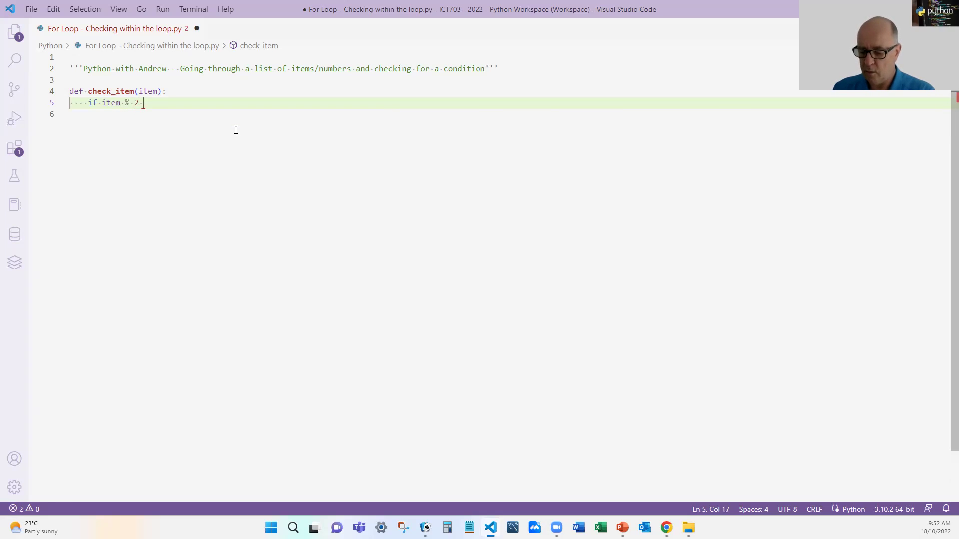
{"action": "type", "text": "= 00"}
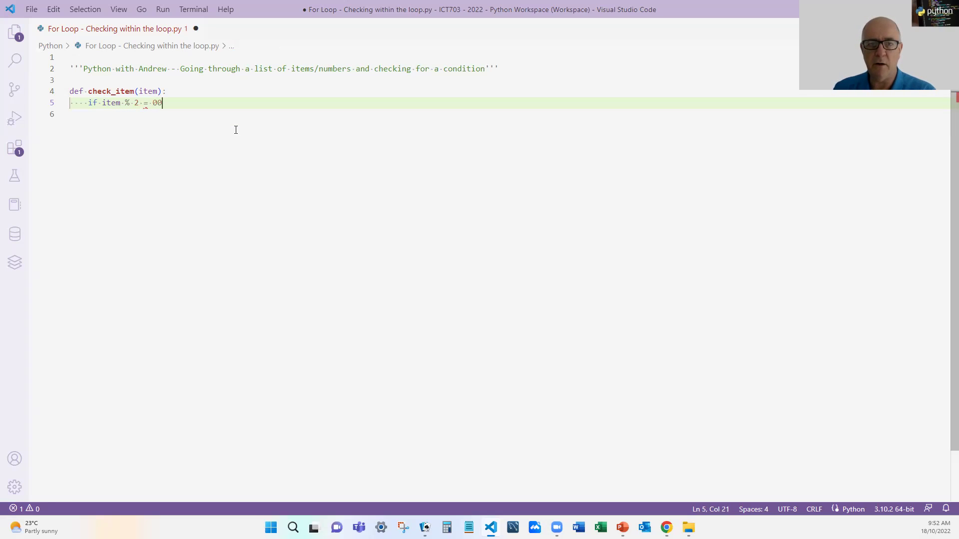
{"action": "key", "text": "Left"}
{"action": "key", "text": "Left"}
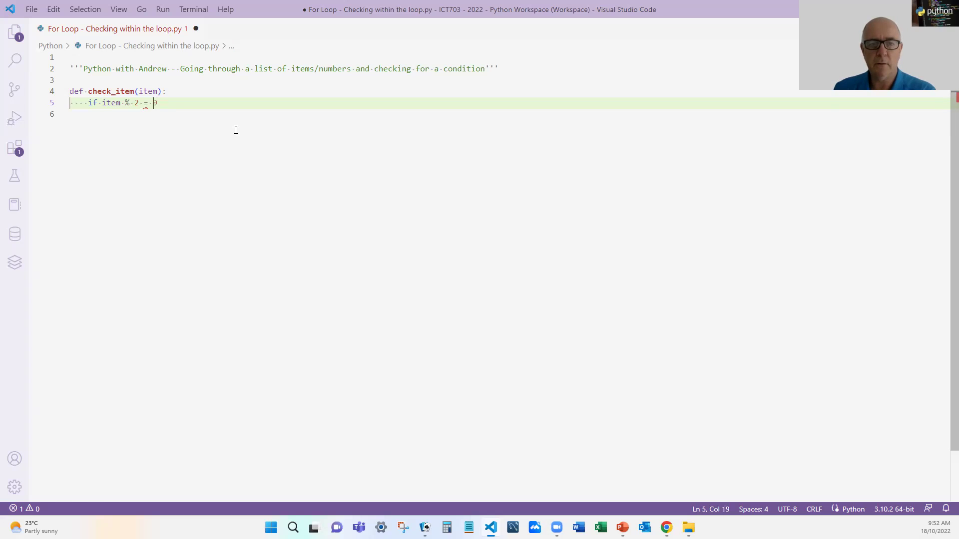
{"action": "type", "text": "="}
{"action": "key", "text": "Right"}
{"action": "key", "text": "Right"}
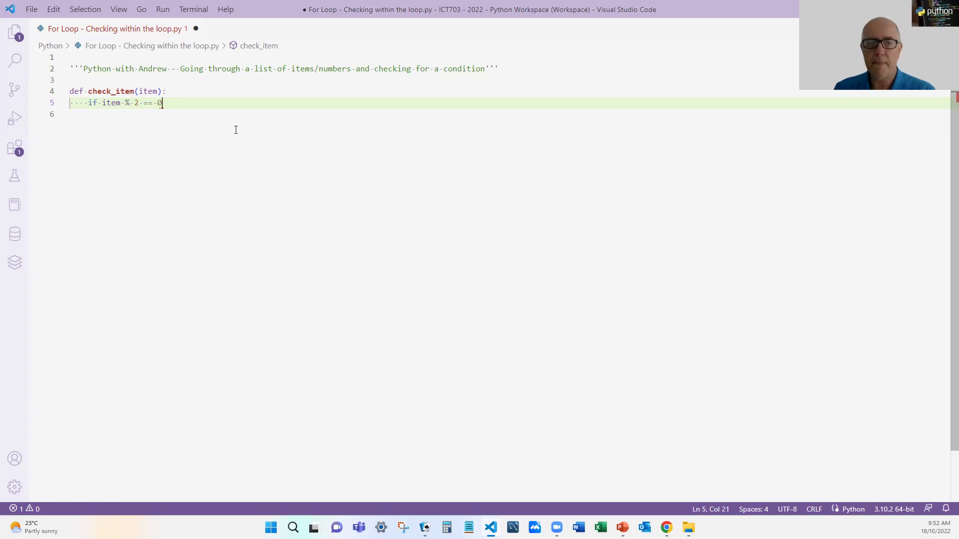
{"action": "type", "text": ":"}
{"action": "key", "text": "Return"}
{"action": "type", "text": "re"}
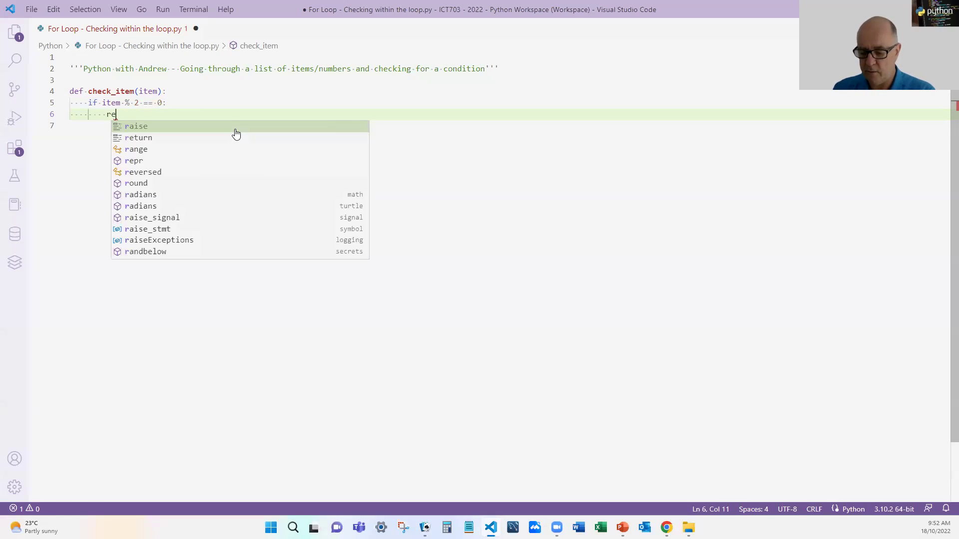
{"action": "type", "text": "trurn "}
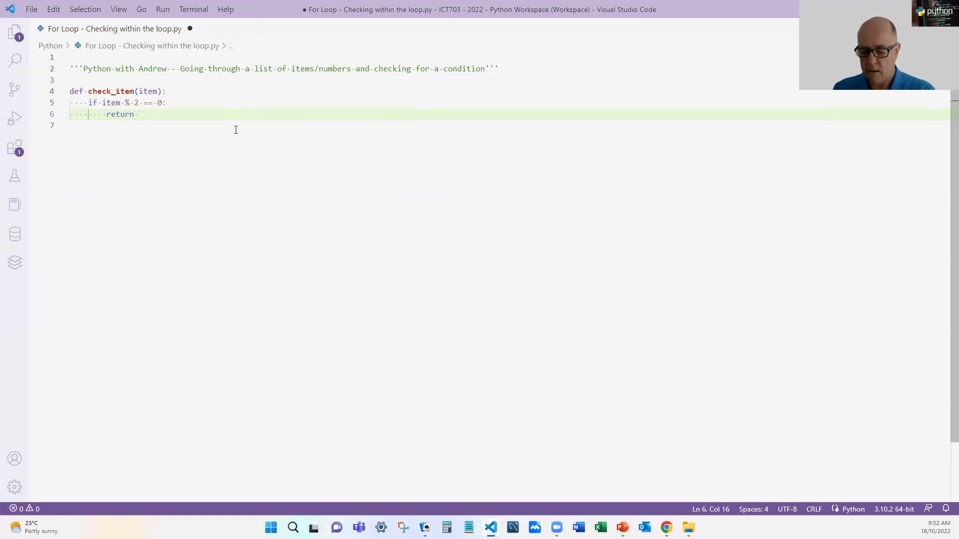
{"action": "type", "text": "True"}
{"action": "key", "text": "Escape"}
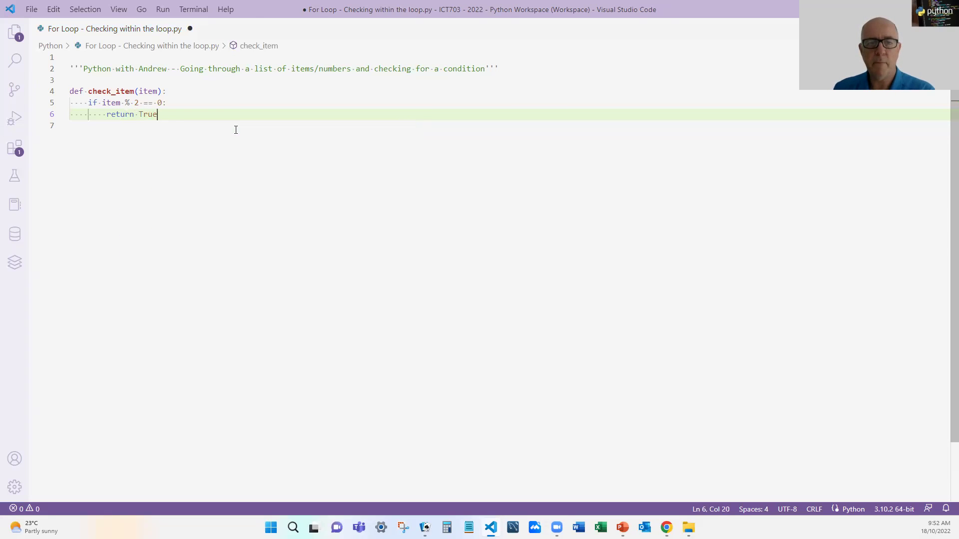
- Add an else branch to check_item that returns False
{"action": "key", "text": "Return"}
{"action": "key", "text": "BackSpace"}
{"action": "type", "text": "e"}
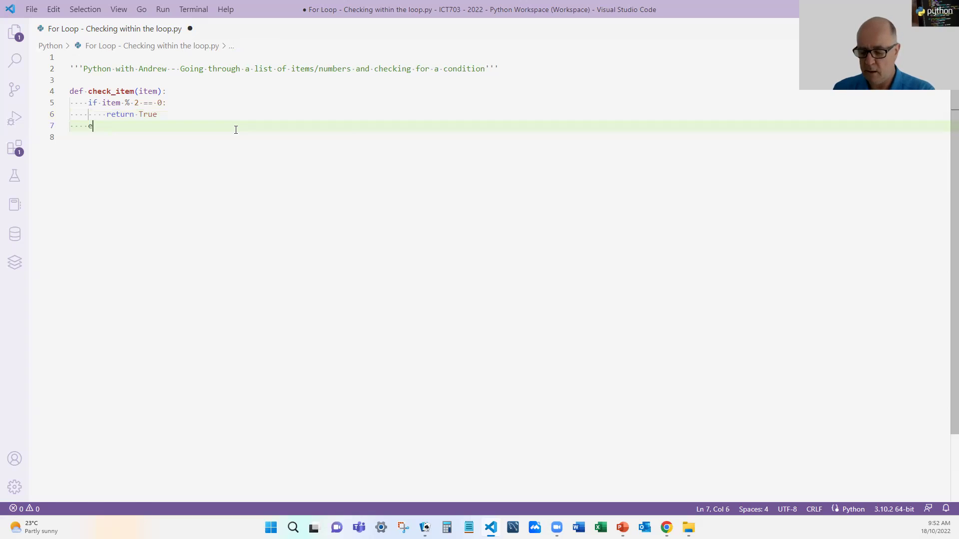
{"action": "type", "text": "lse:"}
{"action": "key", "text": "Down"}
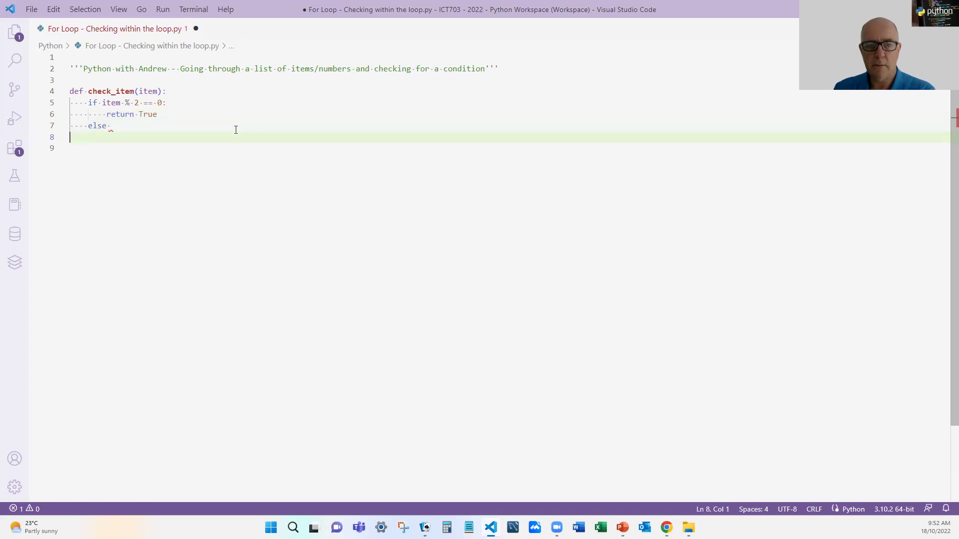
{"action": "key", "text": "Up"}
{"action": "key", "text": "Return"}
{"action": "type", "text": "return "}
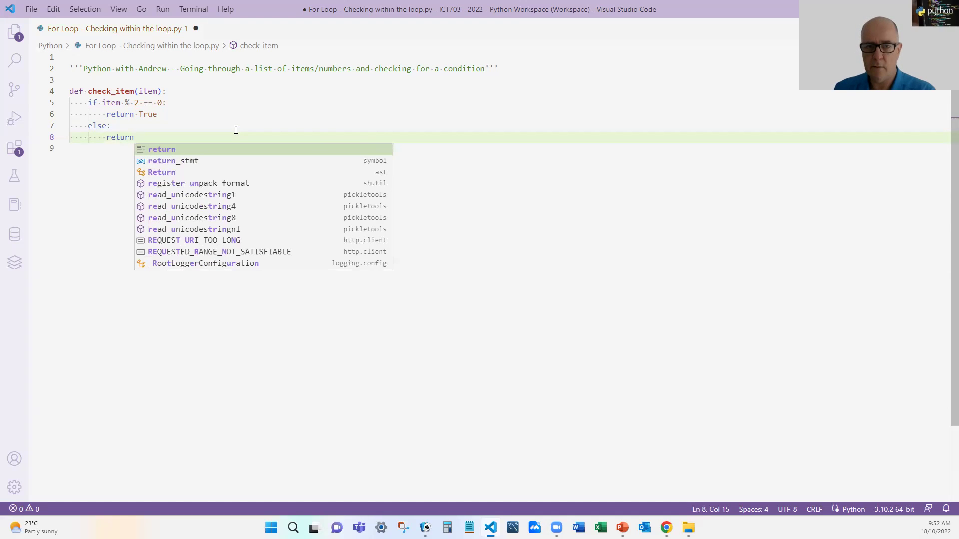
{"action": "type", "text": "False"}
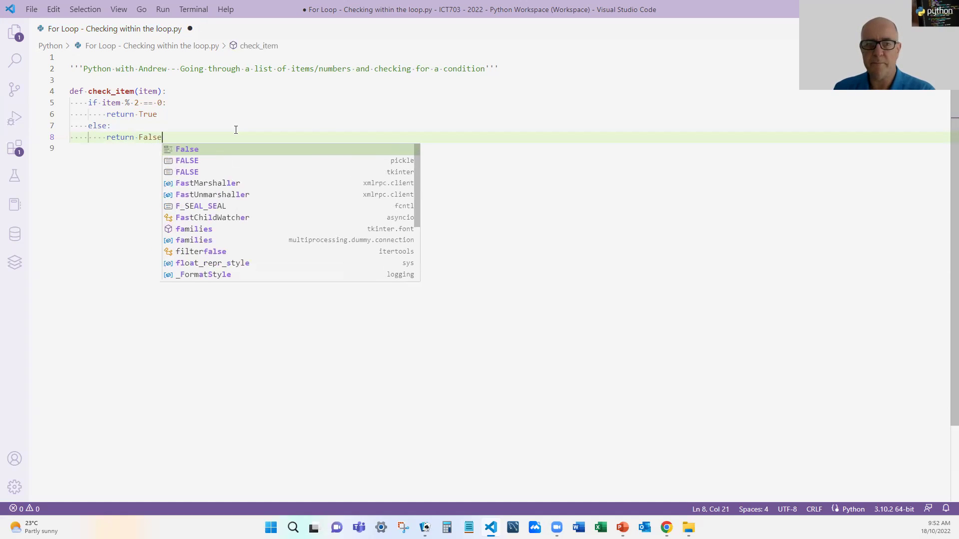
{"action": "key", "text": "Return"}
{"action": "key", "text": "Return"}
{"action": "key", "text": "Up"}
{"action": "key", "text": "Up"}
{"action": "key", "text": "Up"}
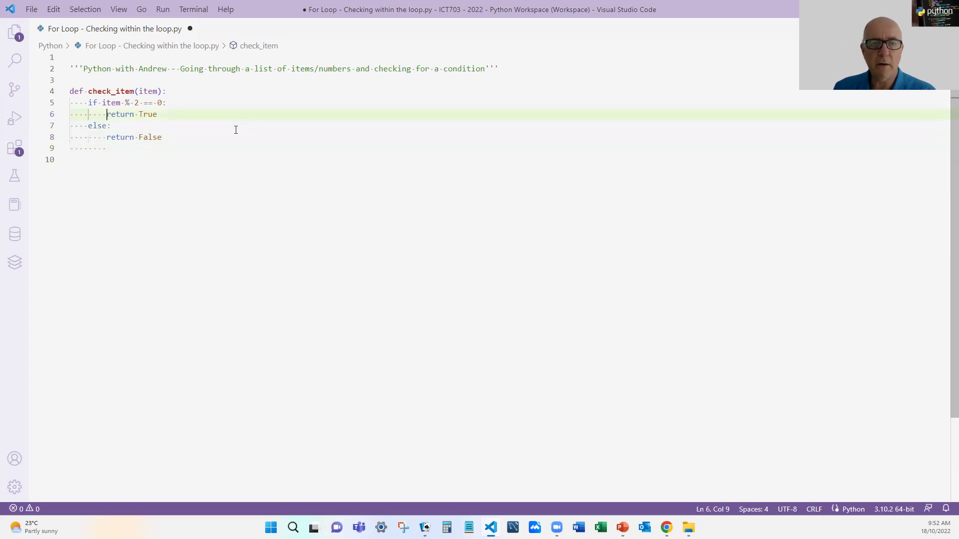
- Add a '''Check item is even''' docstring under the def line and save the file
{"action": "key", "text": "Up"}
{"action": "key", "text": "Up"}
{"action": "key", "text": "End"}
{"action": "key", "text": "Return"}
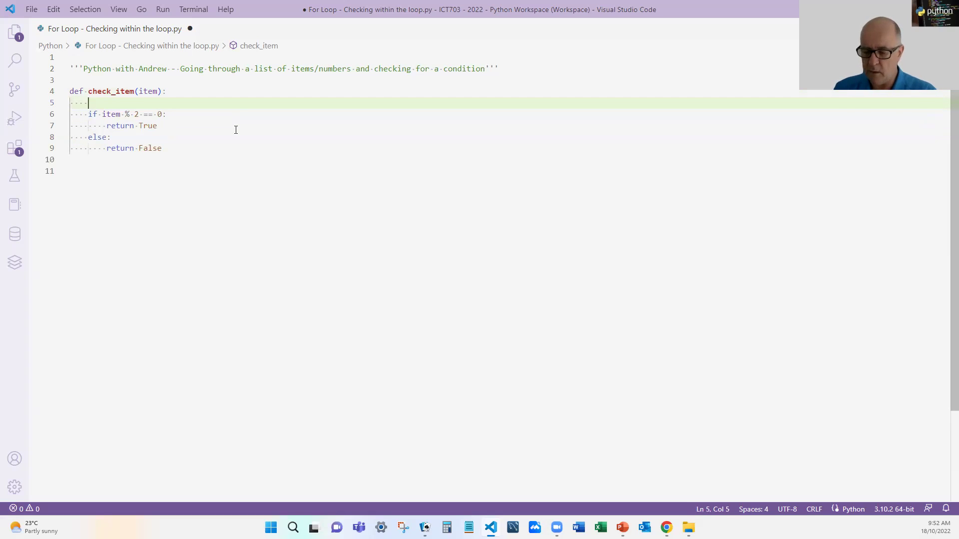
{"action": "type", "text": "'''"}
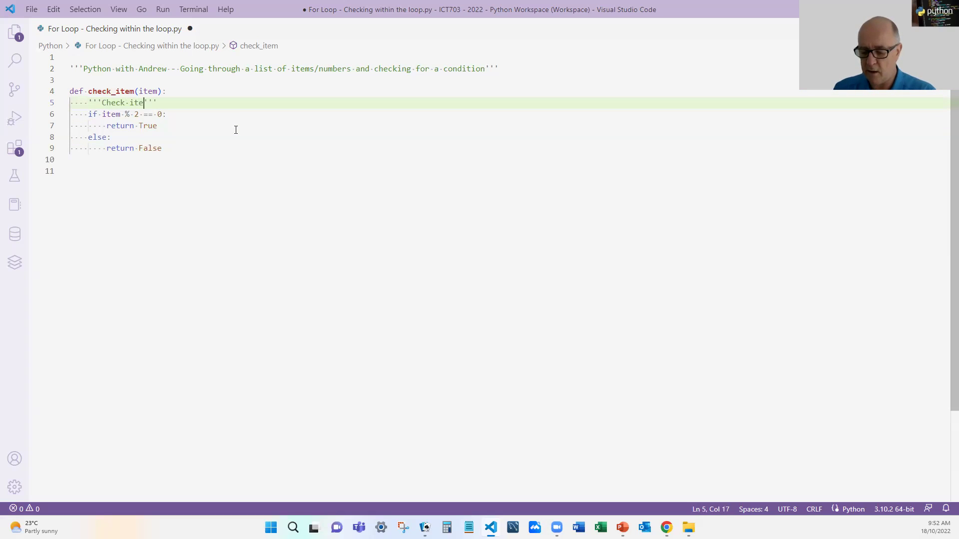
{"action": "type", "text": "Check item is "}
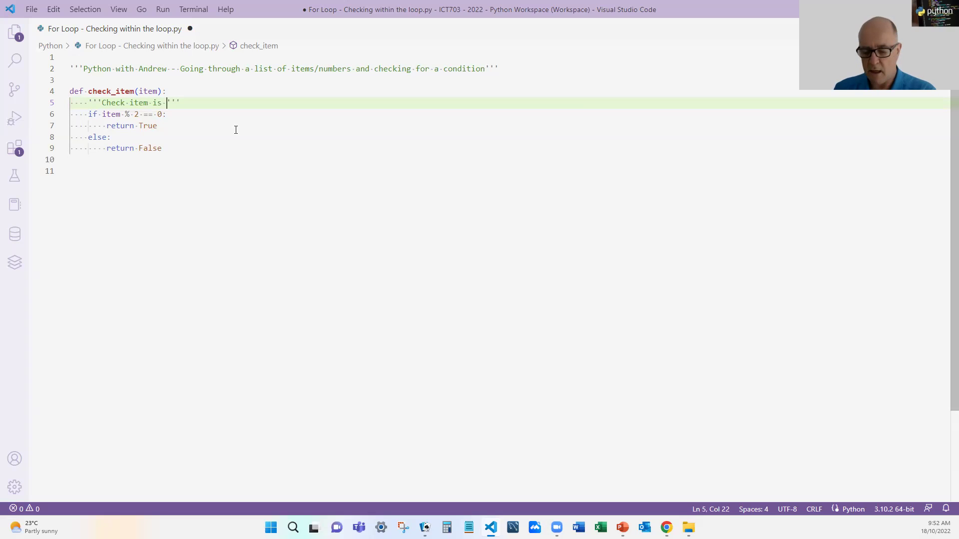
{"action": "type", "text": "even"}
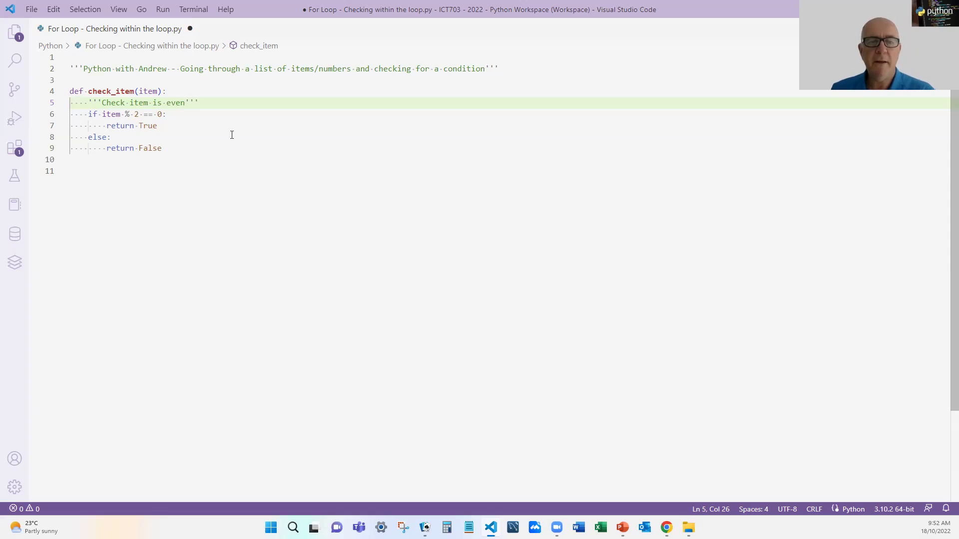
{"action": "left_click", "coordinate": [208, 170]}
{"action": "key", "text": "ctrl+s"}
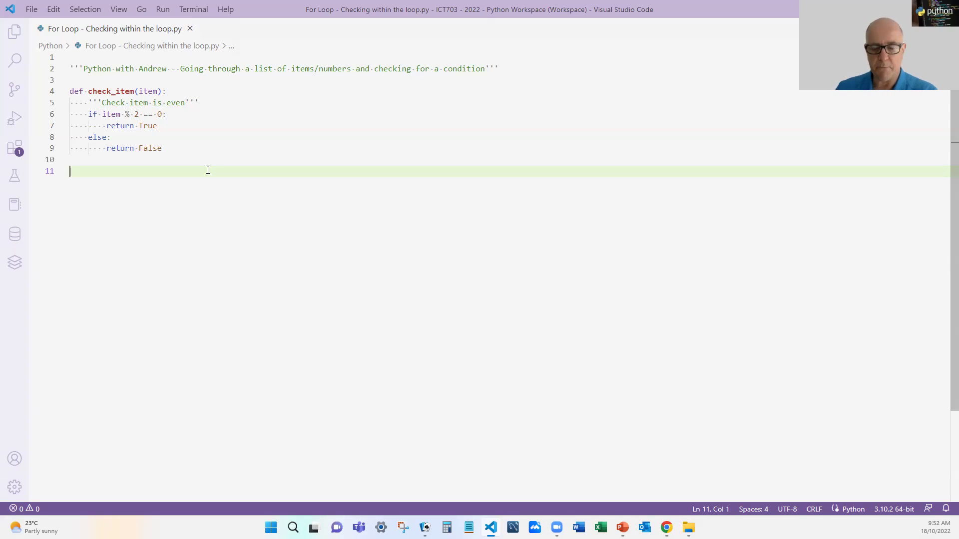
{"action": "type", "text": "print(c"}
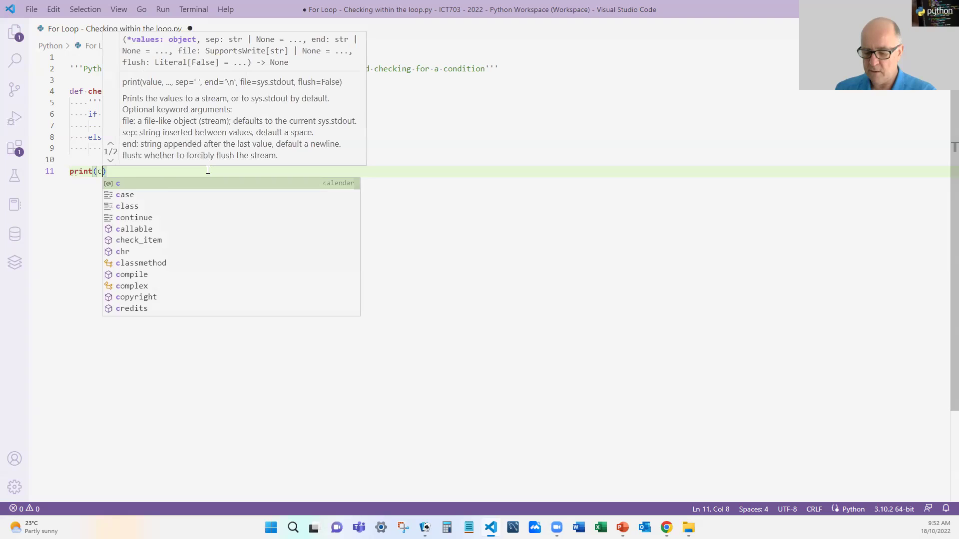
{"action": "type", "text": "heck_item"}
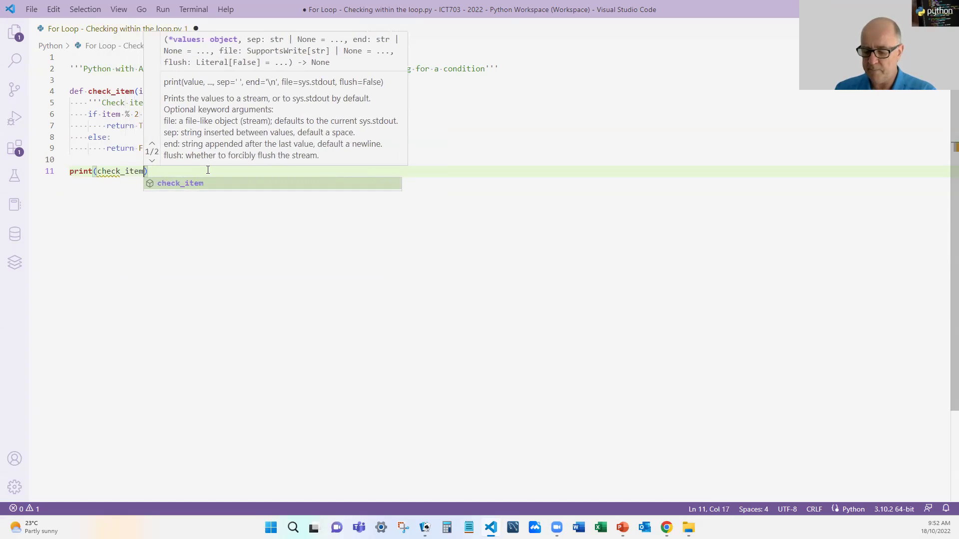
{"action": "type", "text": "(10"}
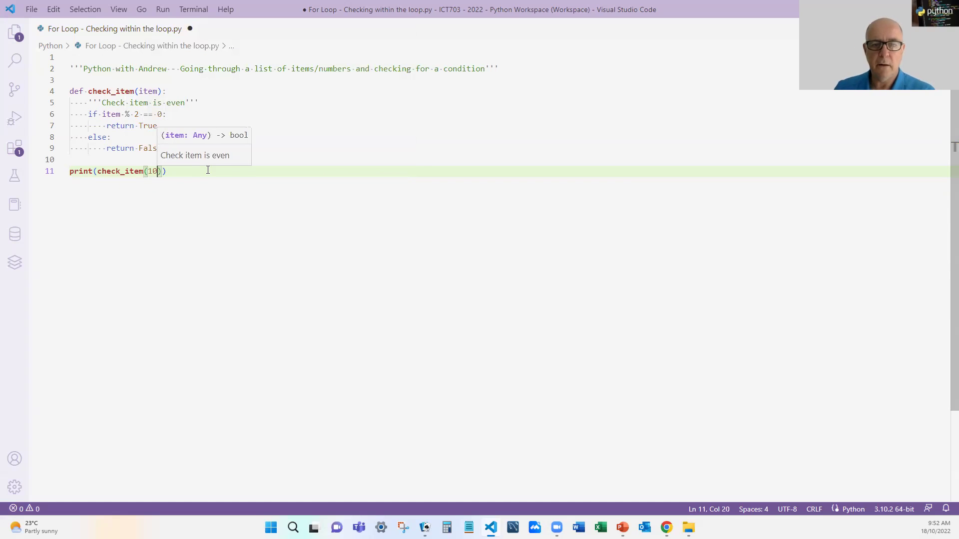
- Save and run the print(check_item(10)) script, which outputs True, then close the Output panel
{"action": "key", "text": "ctrl+s"}
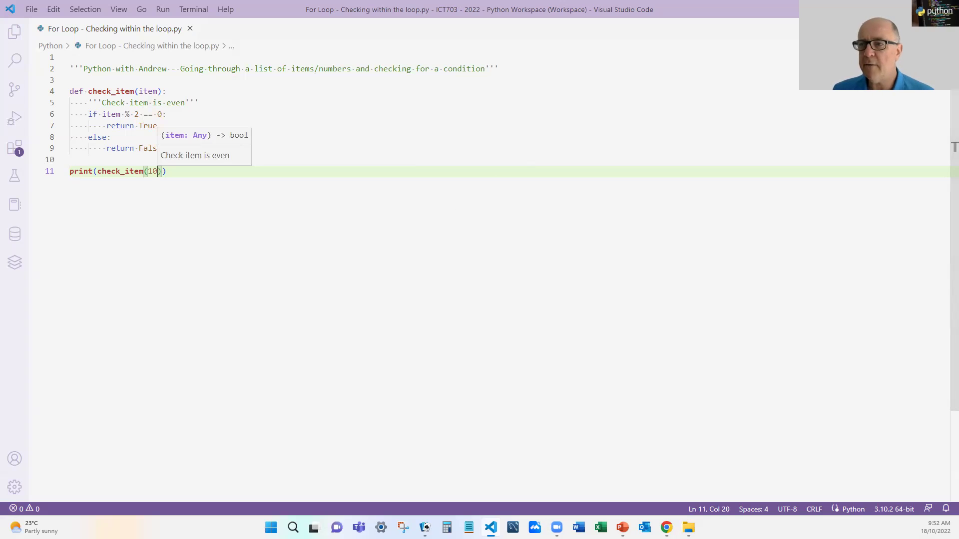
{"action": "key", "text": "Escape"}
{"action": "key", "text": "ctrl+alt+n"}
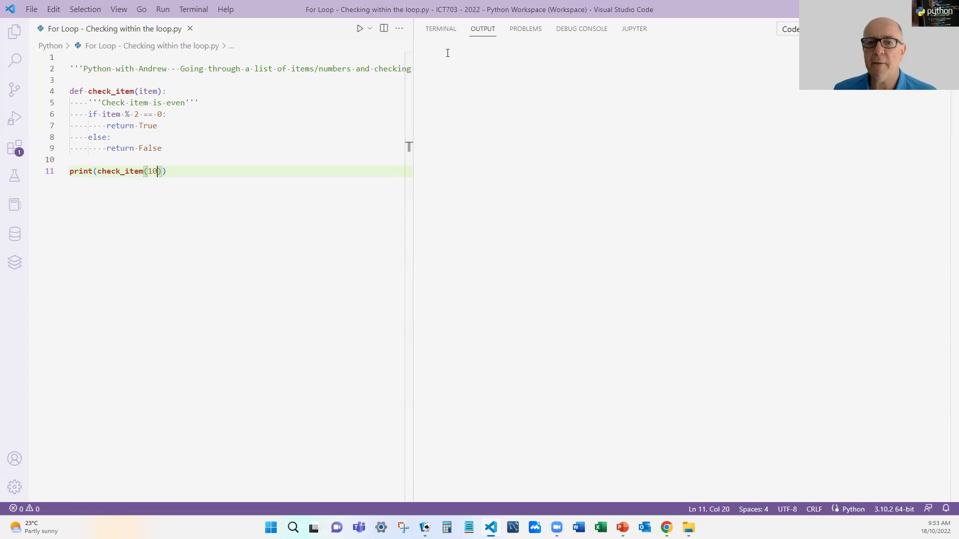
{"action": "key", "text": "ctrl+j"}
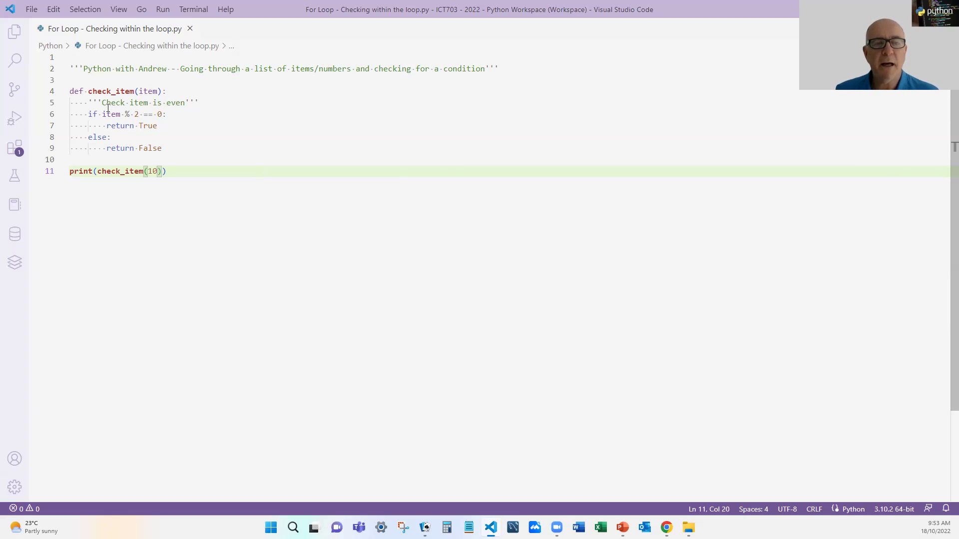
{"action": "left_click_drag", "start_coordinate": [102, 114], "coordinate": [138, 114]}
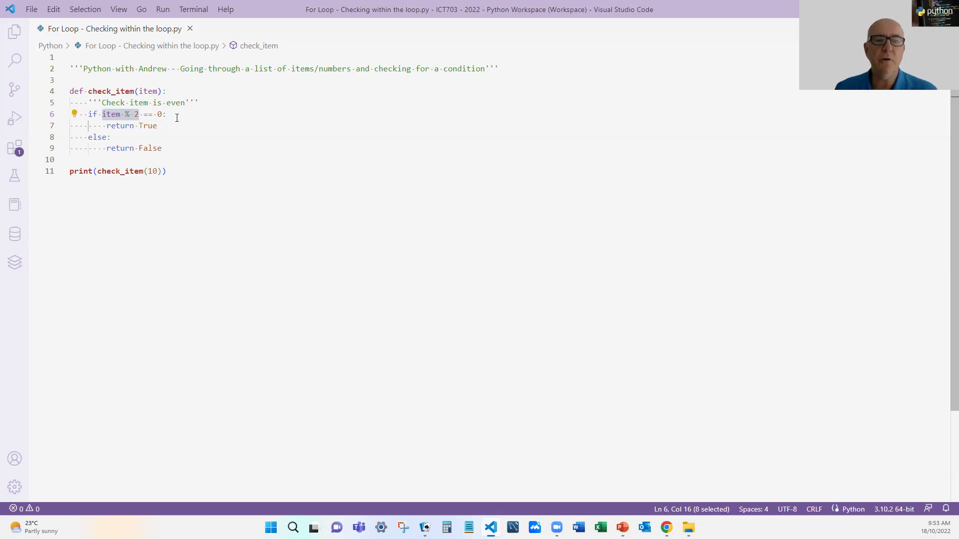
{"action": "left_click", "coordinate": [184, 171]}
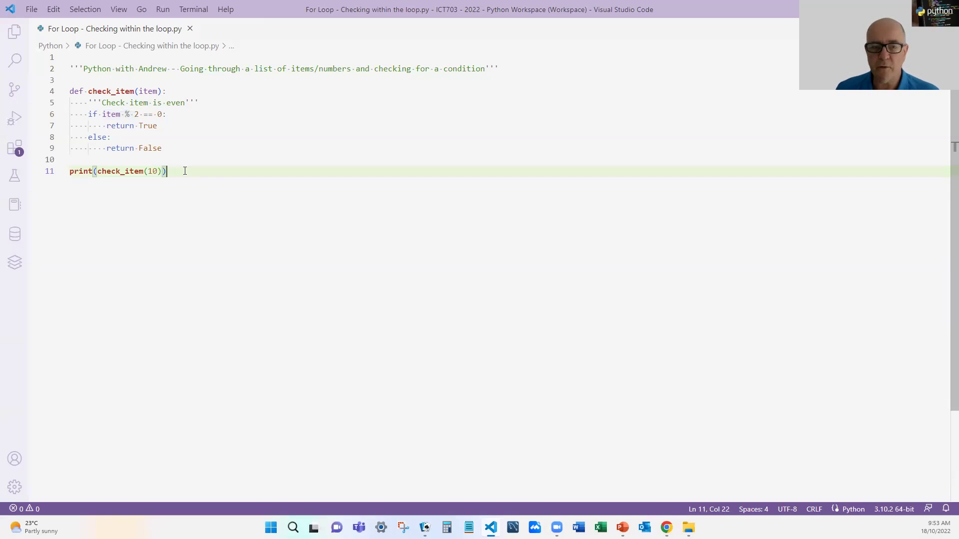
- Replace the print line with a loop over range(10), adding a blank line above it
{"action": "key", "text": "Home"}
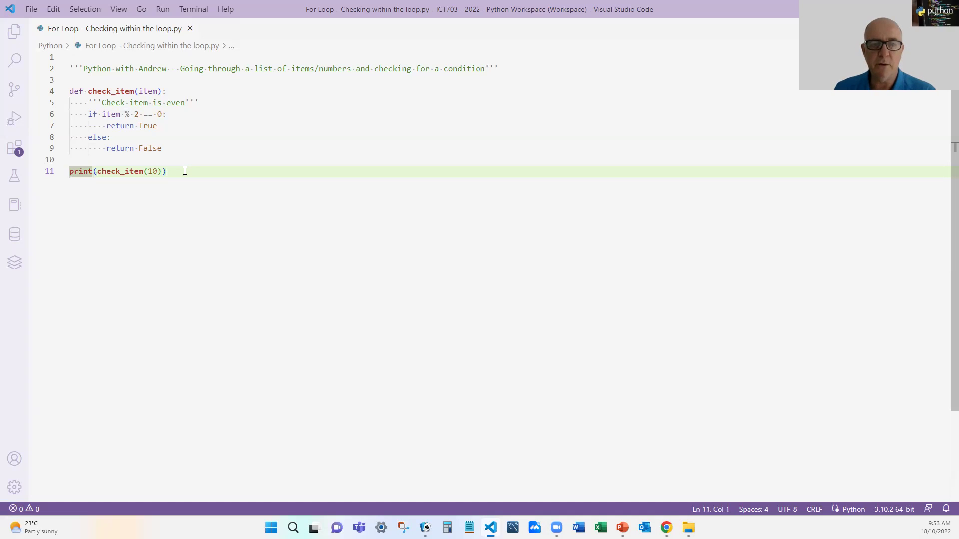
{"action": "key", "text": "shift+End"}
{"action": "key", "text": "Return"}
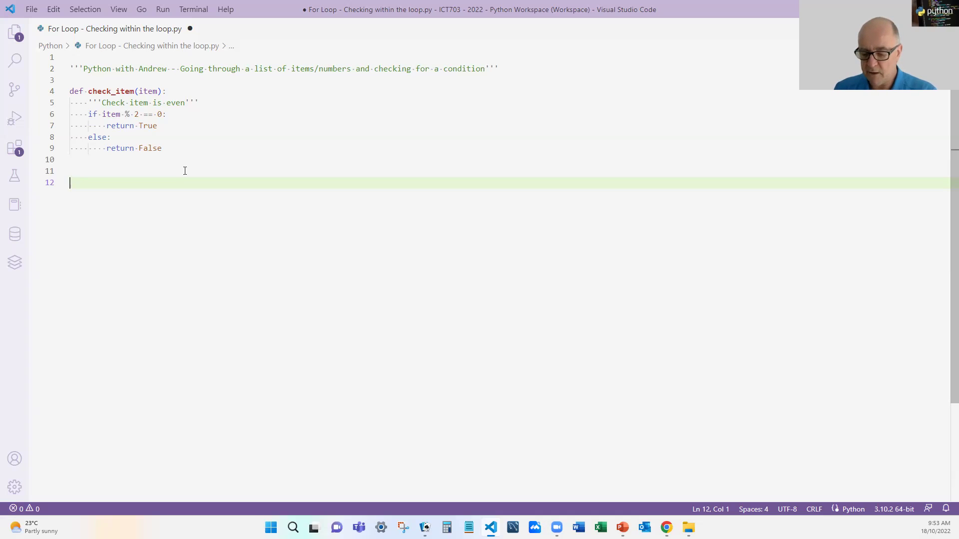
{"action": "type", "text": "for"}
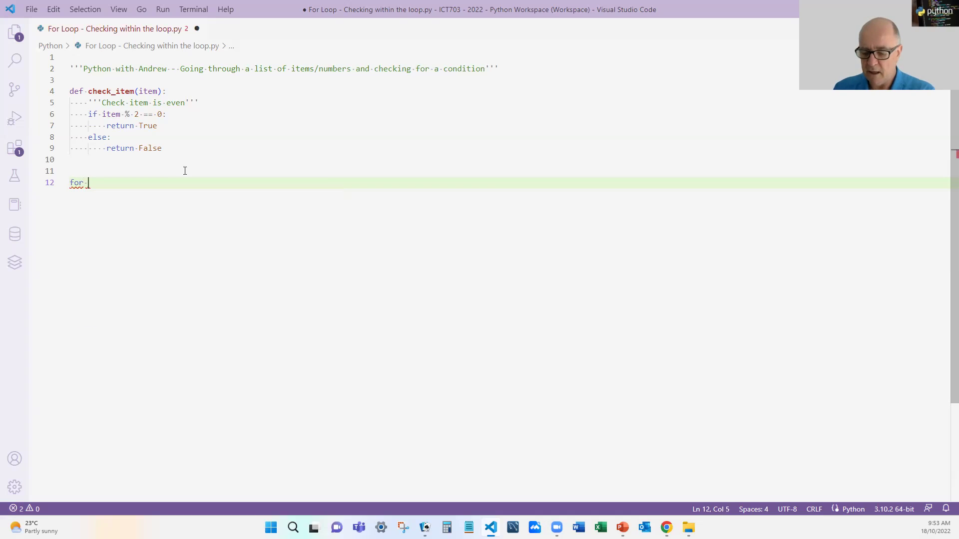
{"action": "type", "text": " i"}
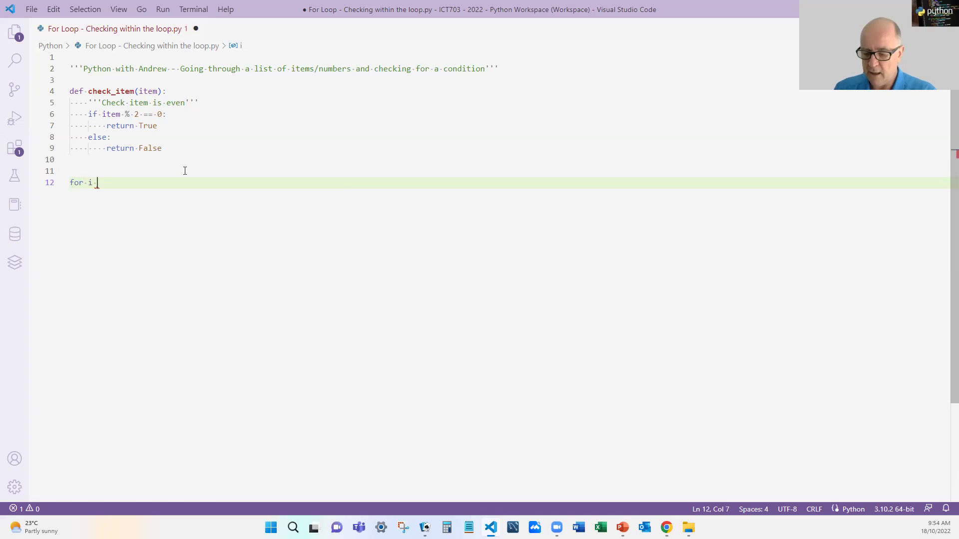
{"action": "type", "text": "in range("}
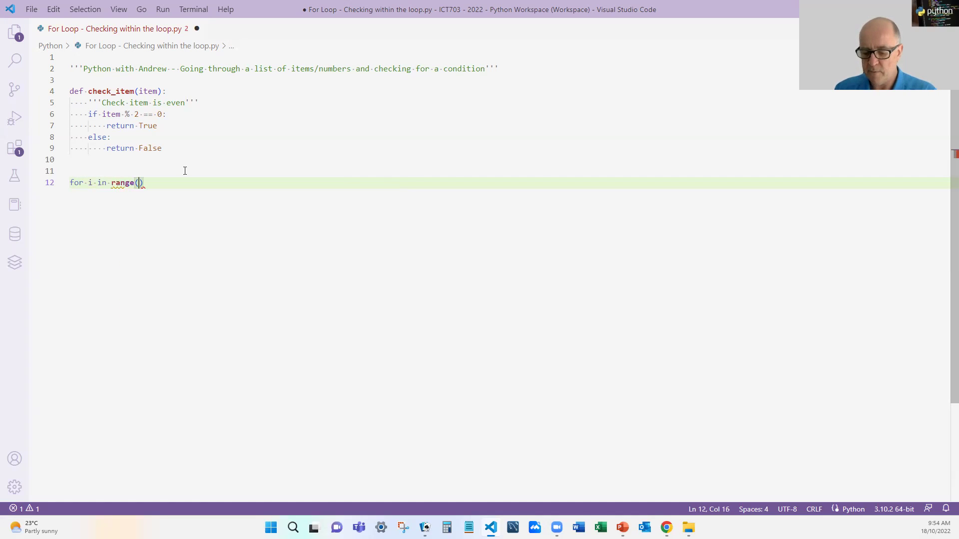
{"action": "type", "text": "10)"}
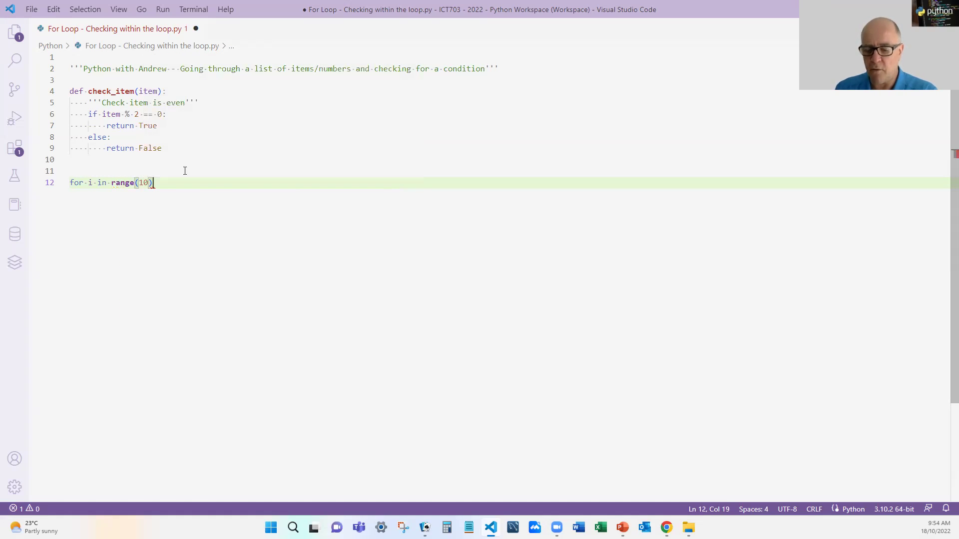
{"action": "type", "text": ":"}
{"action": "key", "text": "Return"}
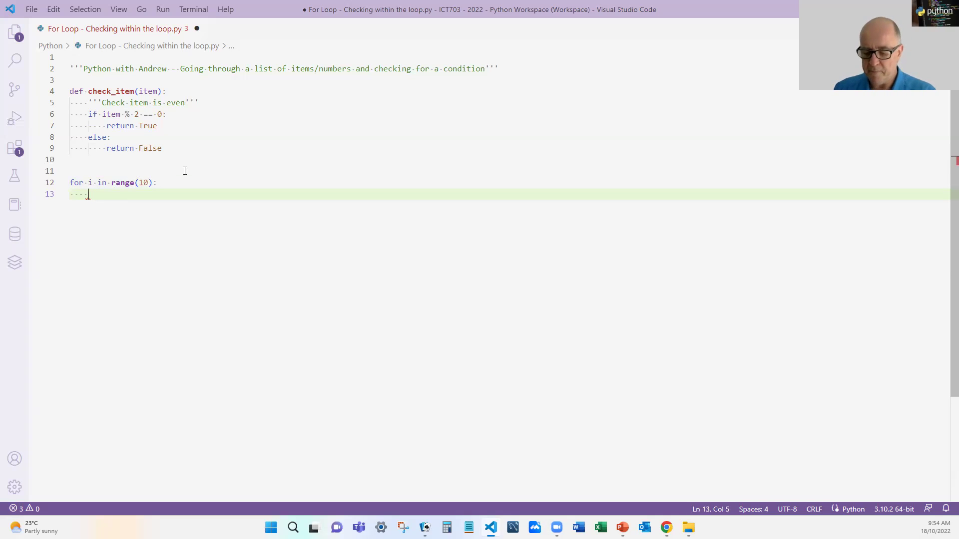
{"action": "key", "text": "Up"}
{"action": "key", "text": "Up"}
{"action": "key", "text": "Return"}
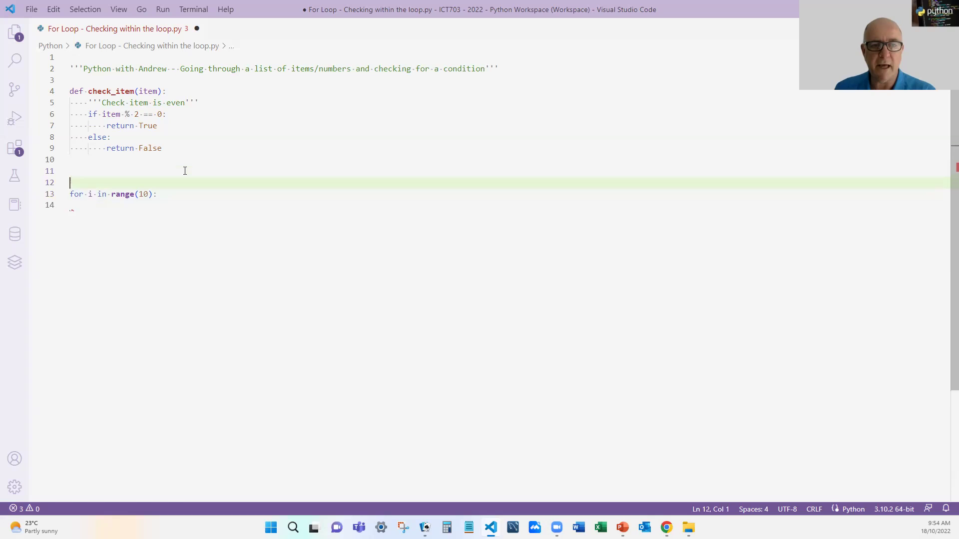
{"action": "type", "text": "coun"}
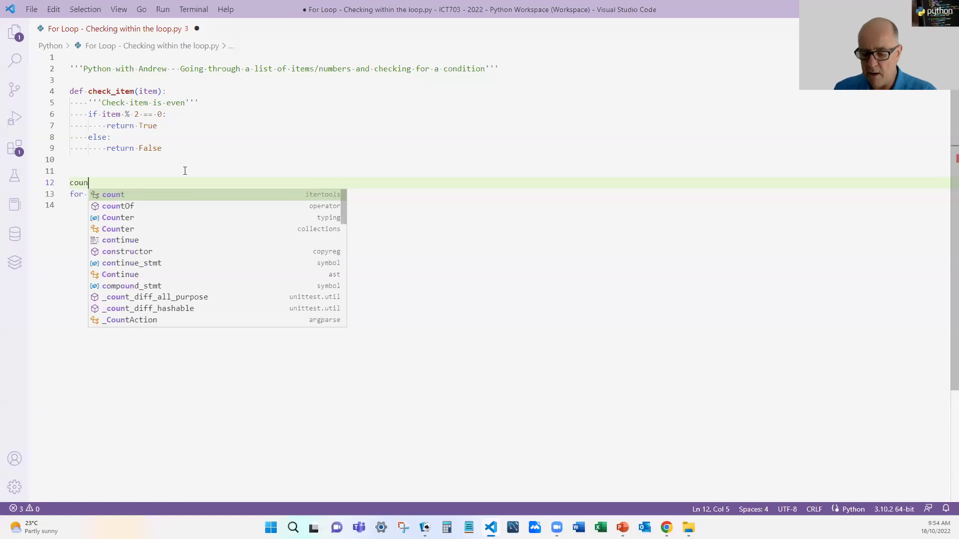
{"action": "type", "text": "t = 0"}
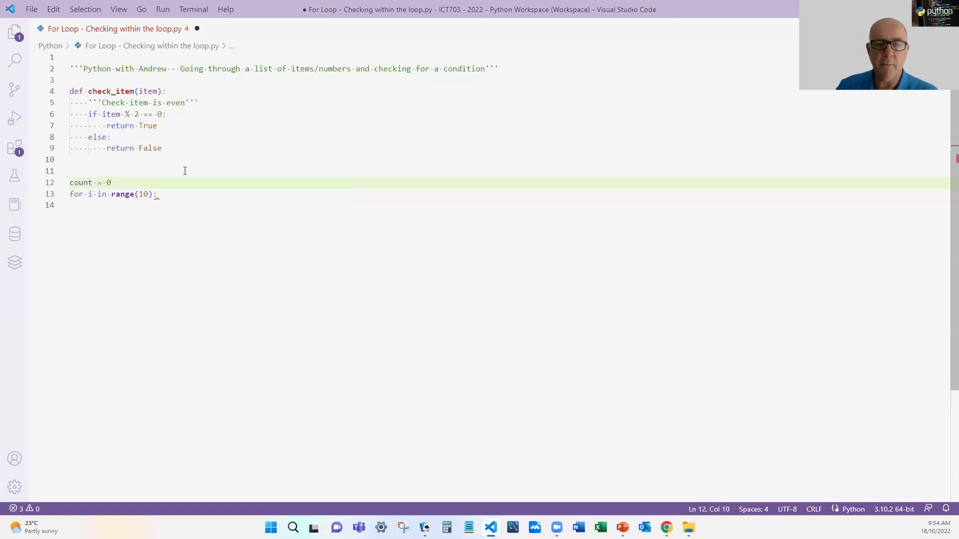
- Put 'if check_item(i): count += 1' in the loop, add print(count) after it, and save
{"action": "key", "text": "Down"}
{"action": "key", "text": "End"}
{"action": "key", "text": "Return"}
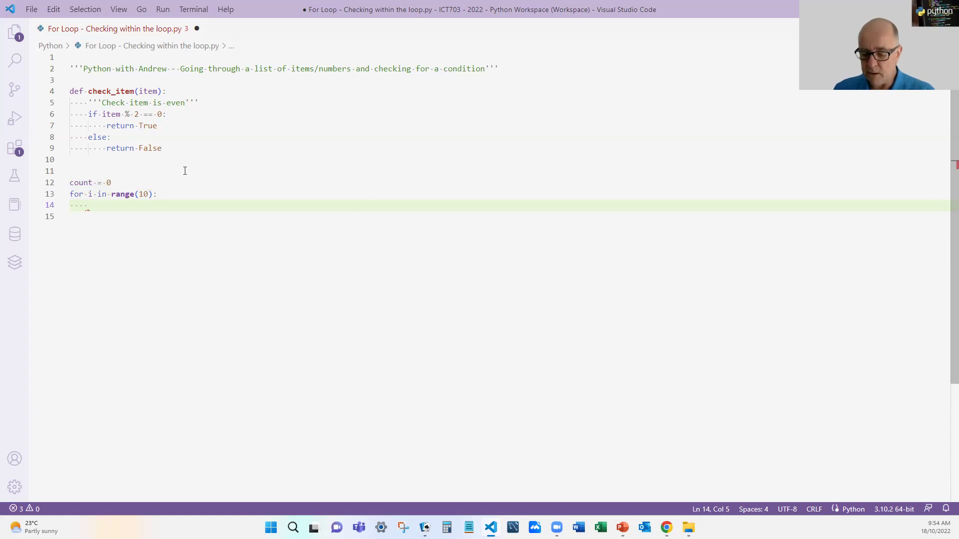
{"action": "type", "text": "if check_"}
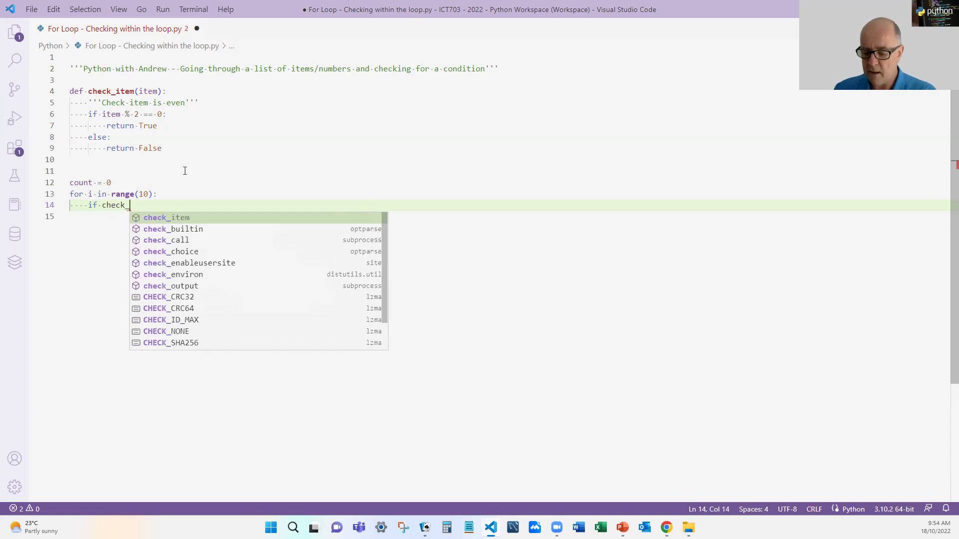
{"action": "type", "text": "item("}
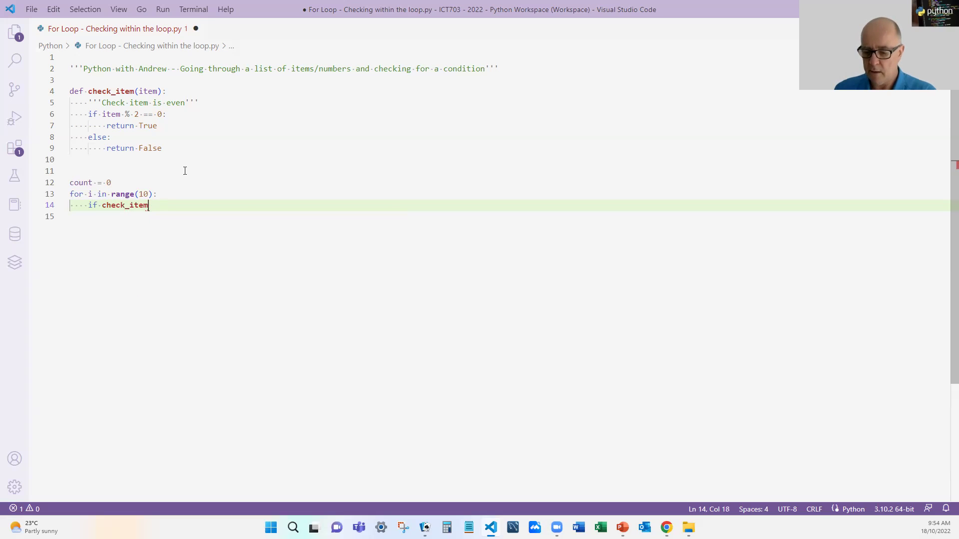
{"action": "type", "text": "i)"}
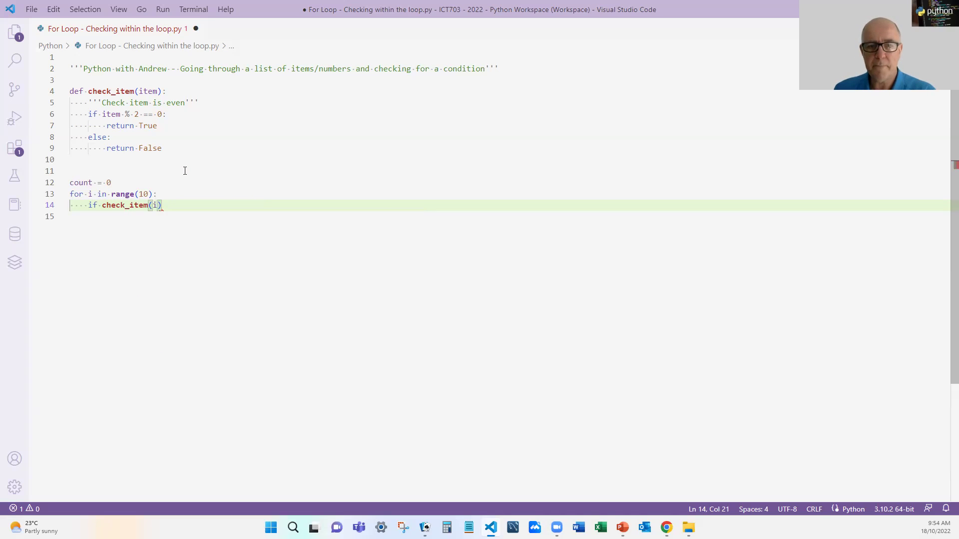
{"action": "type", "text": ":"}
{"action": "key", "text": "Return"}
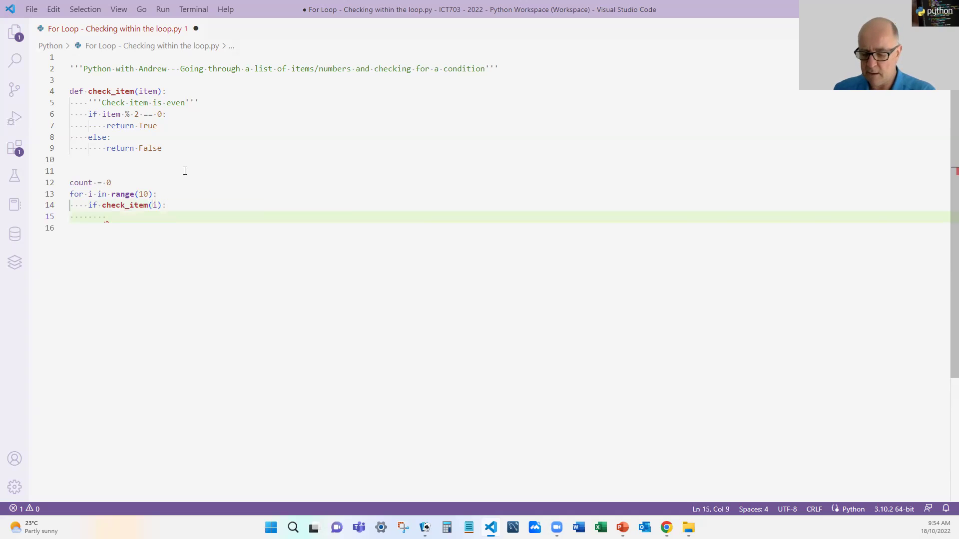
{"action": "type", "text": "count +"}
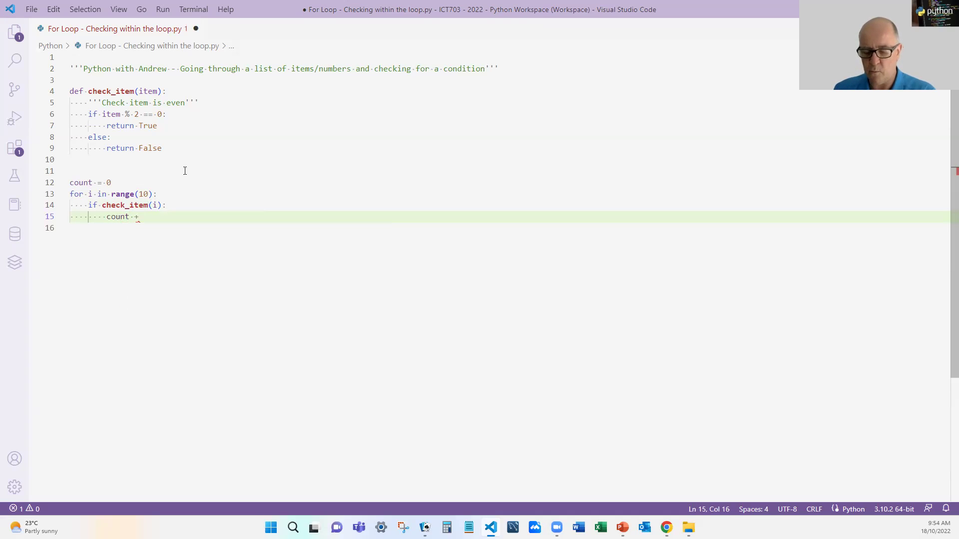
{"action": "type", "text": "= 1"}
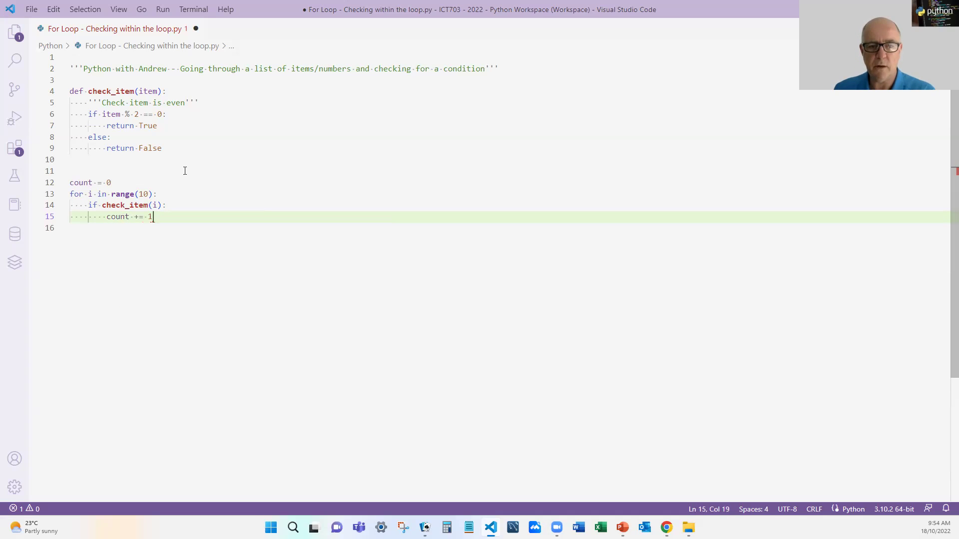
{"action": "key", "text": "Return"}
{"action": "key", "text": "Return"}
{"action": "key", "text": "BackSpace"}
{"action": "key", "text": "BackSpace"}
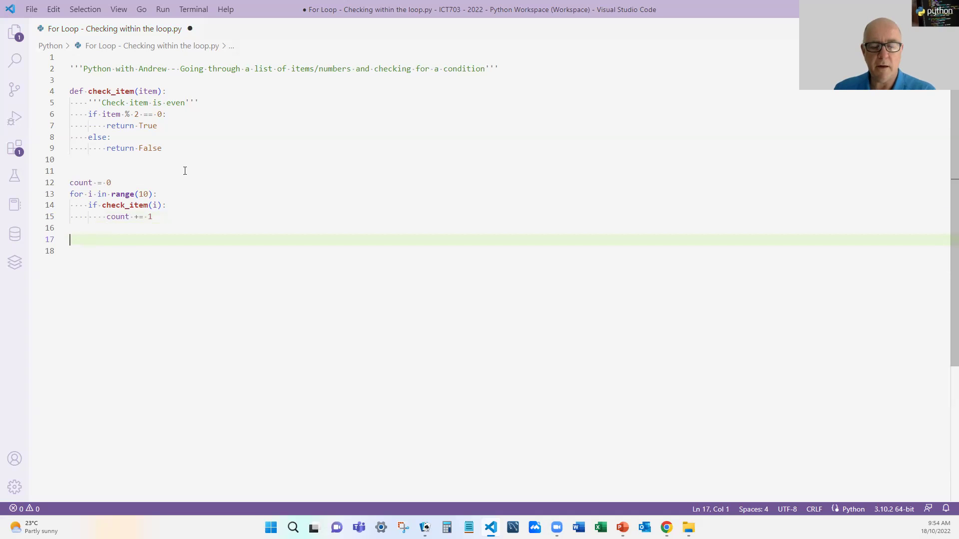
{"action": "type", "text": "print("}
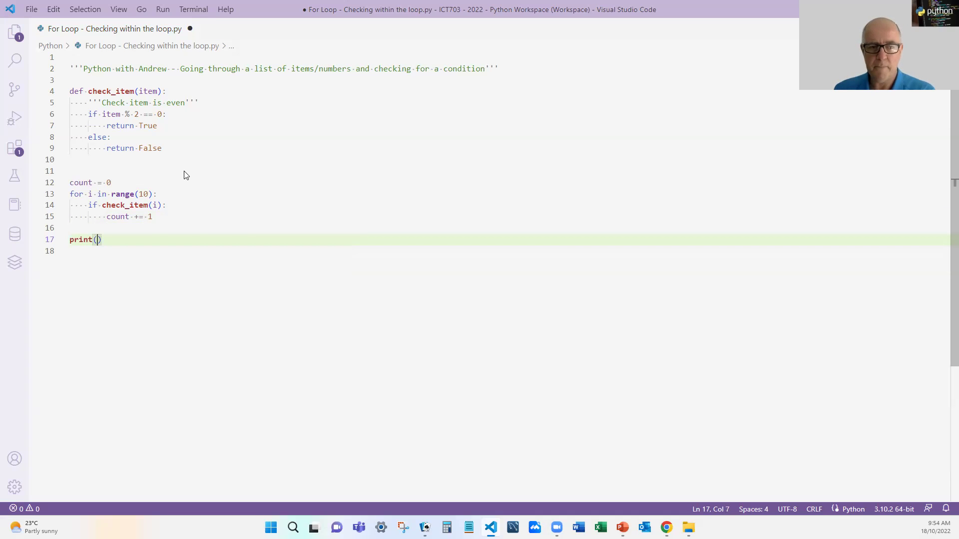
{"action": "type", "text": "count"}
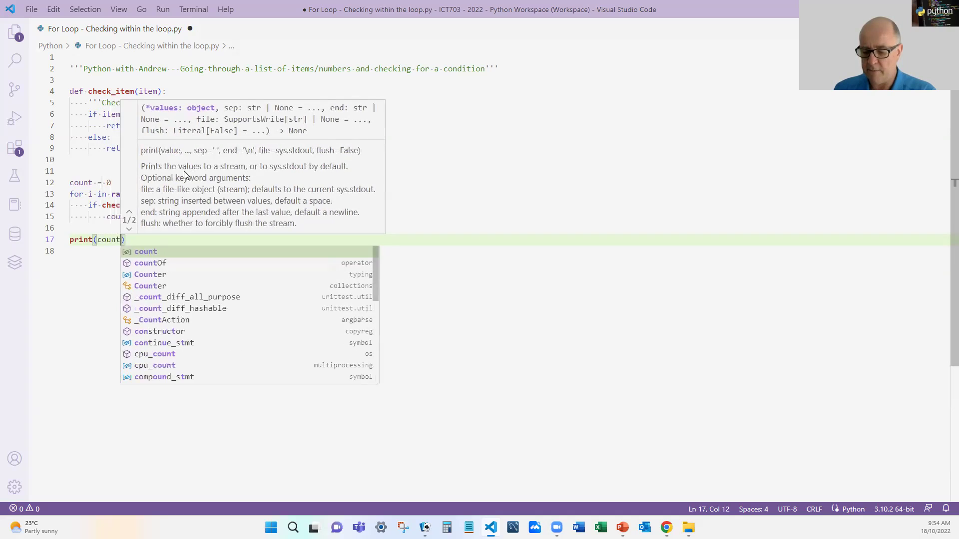
{"action": "type", "text": ")"}
{"action": "key", "text": "ctrl+s"}
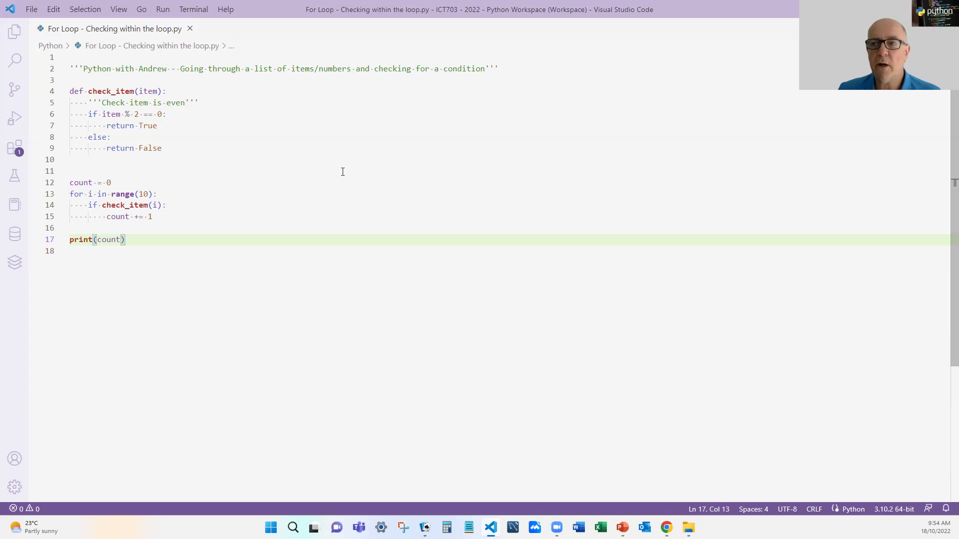
- Run the counting script with Ctrl+Alt+N, which prints 5
{"action": "key", "text": "ctrl+alt+n"}
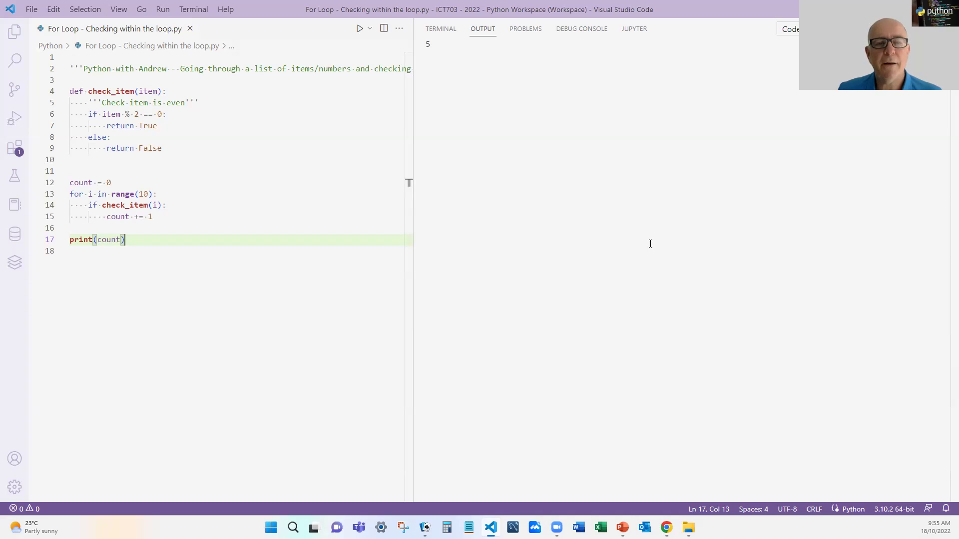
- Change line 13's loop to range(1, 11), save, and rerun it, getting 5 again
{"action": "left_click", "coordinate": [140, 194]}
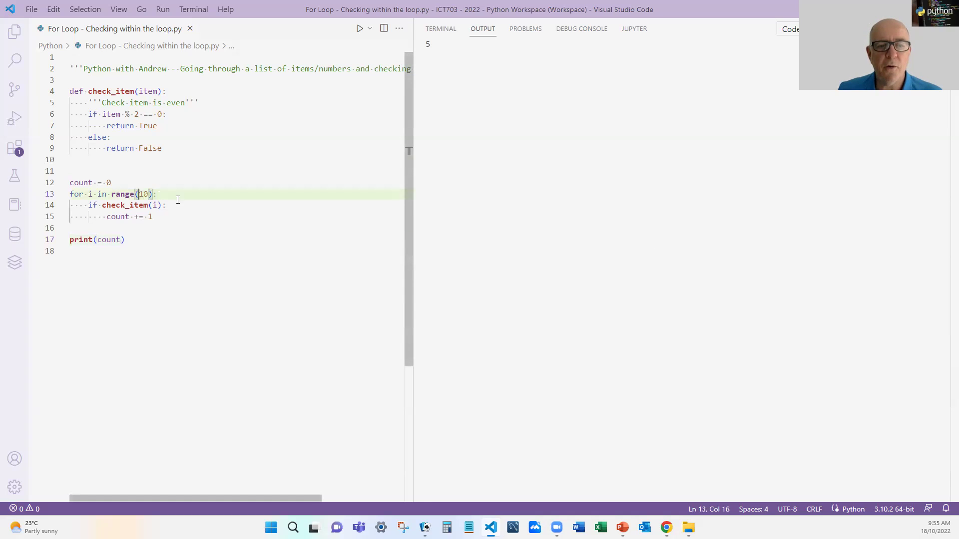
{"action": "type", "text": ","}
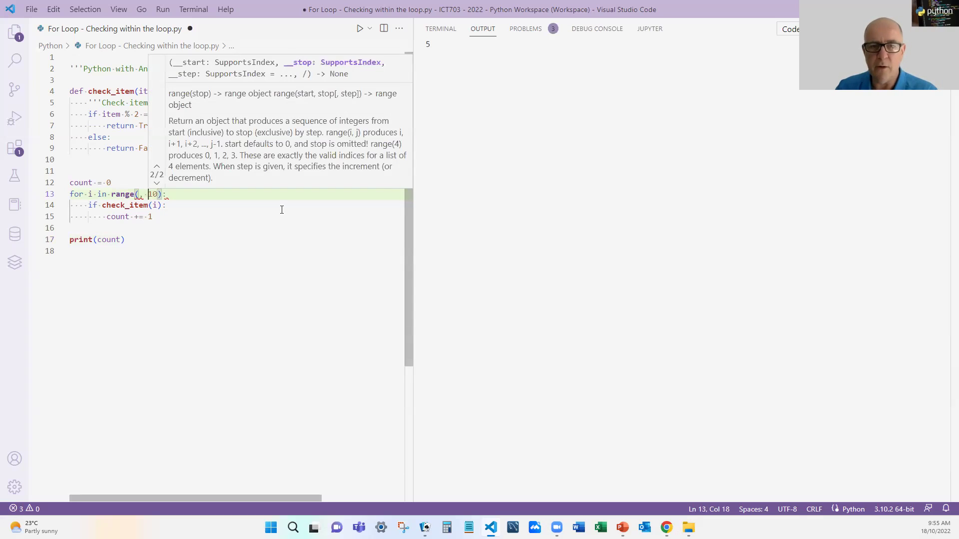
{"action": "key", "text": "Right"}
{"action": "key", "text": "Delete"}
{"action": "type", "text": "1"}
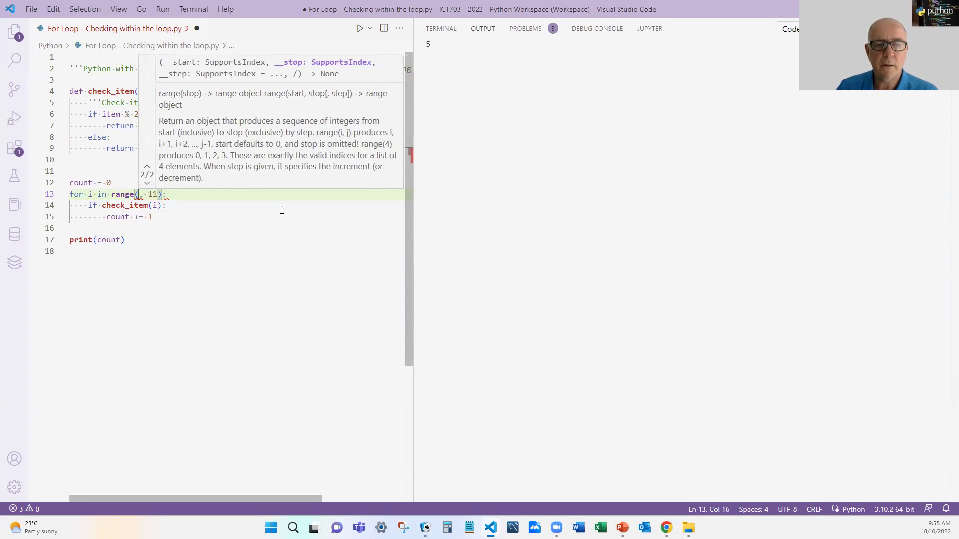
{"action": "key", "text": "Left"}
{"action": "key", "text": "Left"}
{"action": "key", "text": "Left"}
{"action": "type", "text": "1"}
{"action": "key", "text": "ctrl+s"}
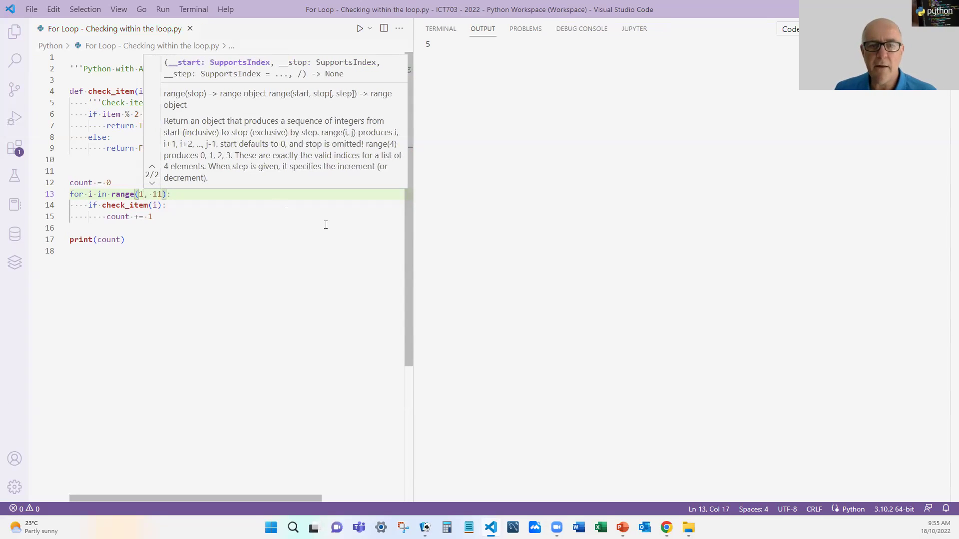
{"action": "left_click", "coordinate": [325, 227]}
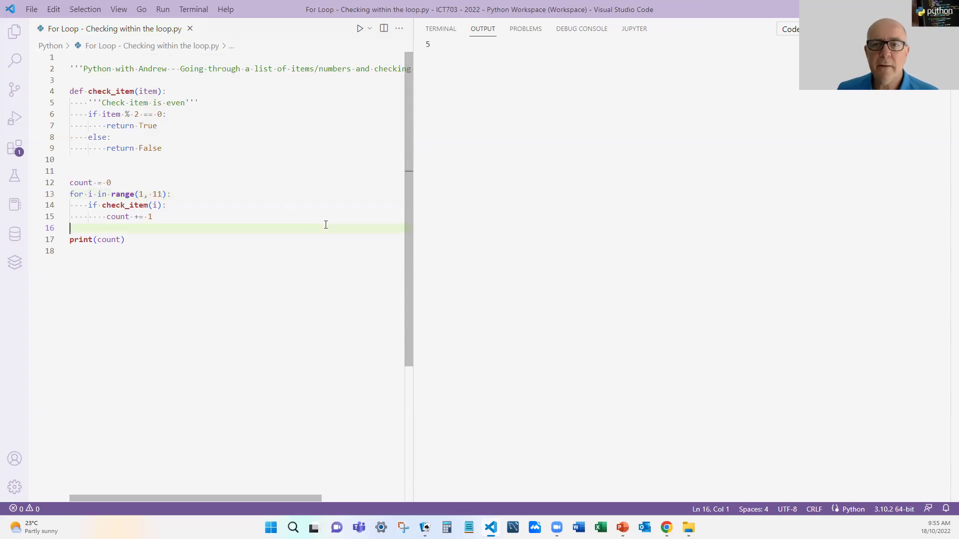
{"action": "left_click", "coordinate": [360, 29]}
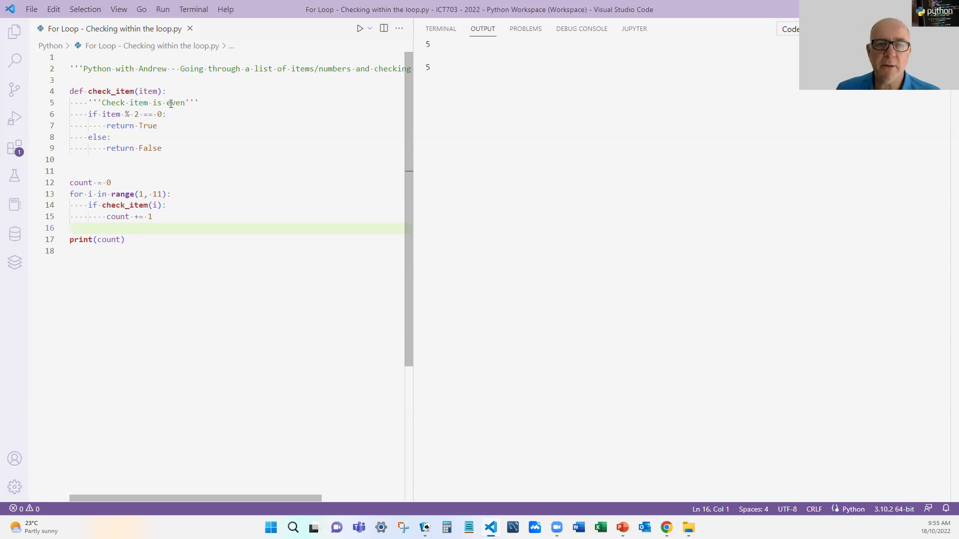
- Change the docstring to 'divisible by 3' and '% 2' to '% 3', save, and rerun, printing 3
{"action": "left_click", "coordinate": [174, 103]}
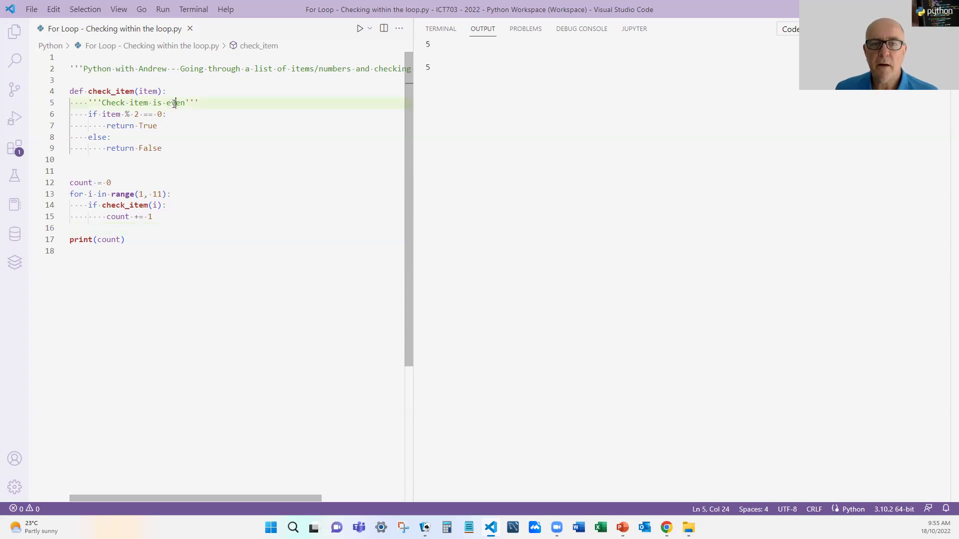
{"action": "double_click", "coordinate": [174, 102]}
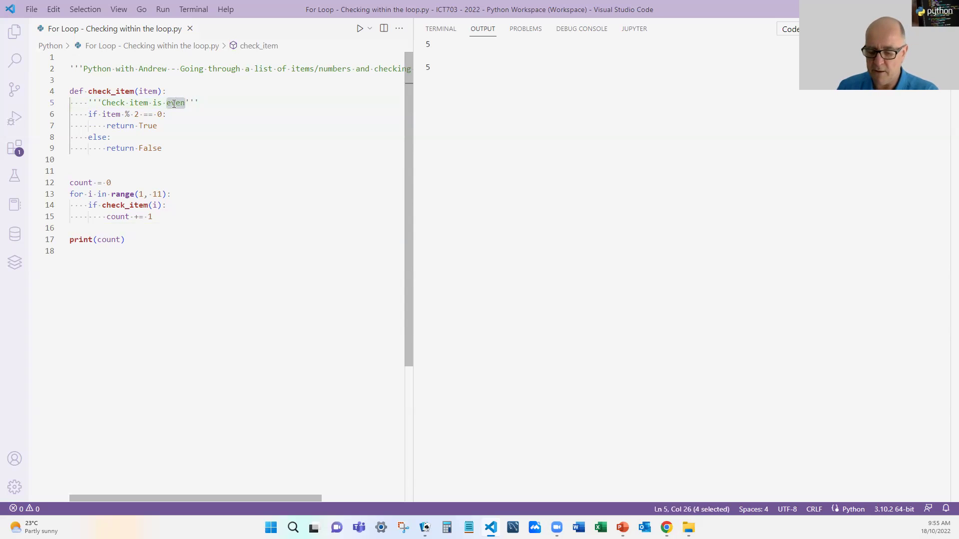
{"action": "type", "text": "divisi"}
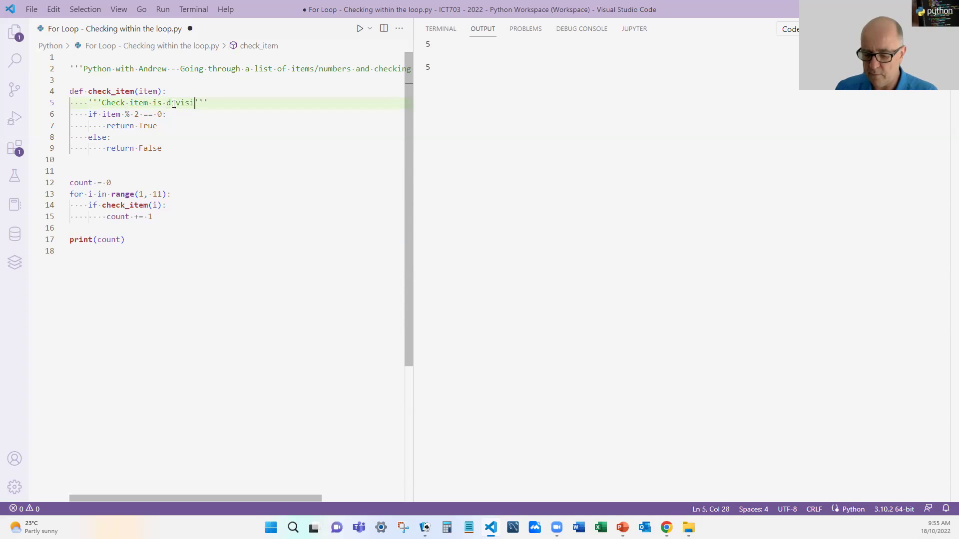
{"action": "type", "text": "ble by "}
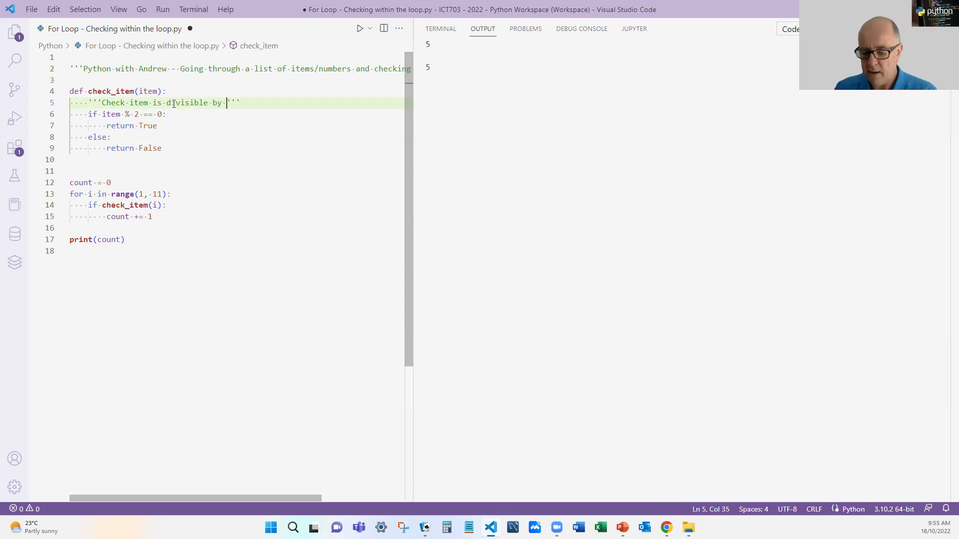
{"action": "type", "text": "3"}
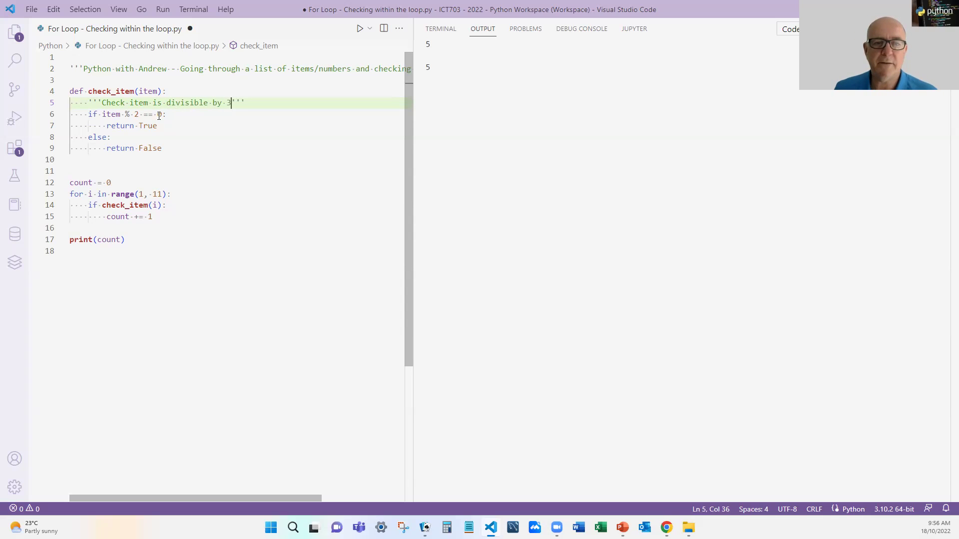
{"action": "left_click", "coordinate": [134, 114]}
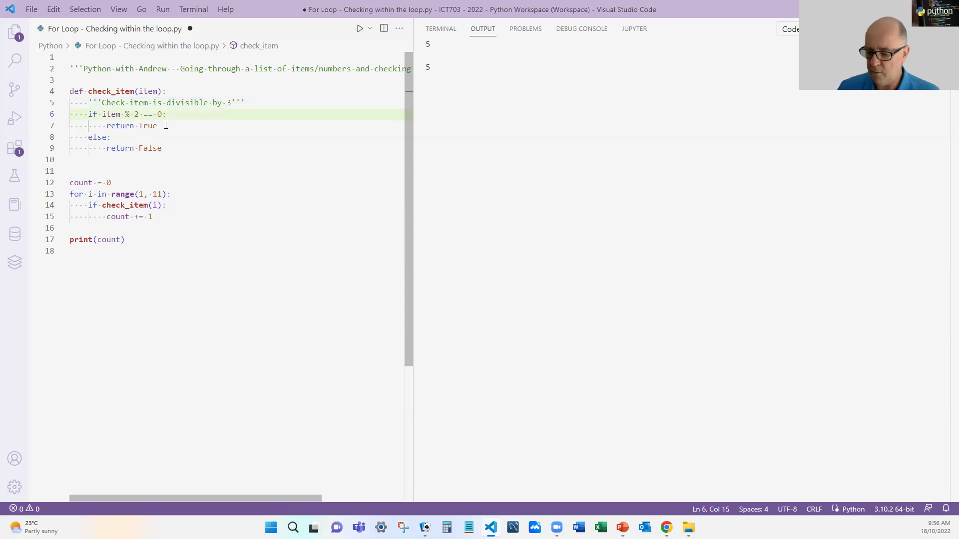
{"action": "key", "text": "Delete"}
{"action": "type", "text": "3"}
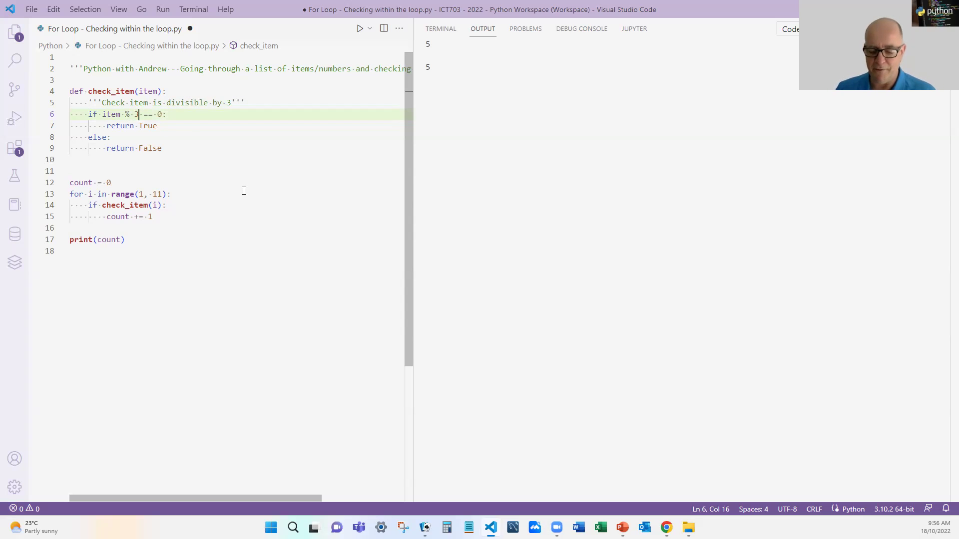
{"action": "key", "text": "ctrl+s"}
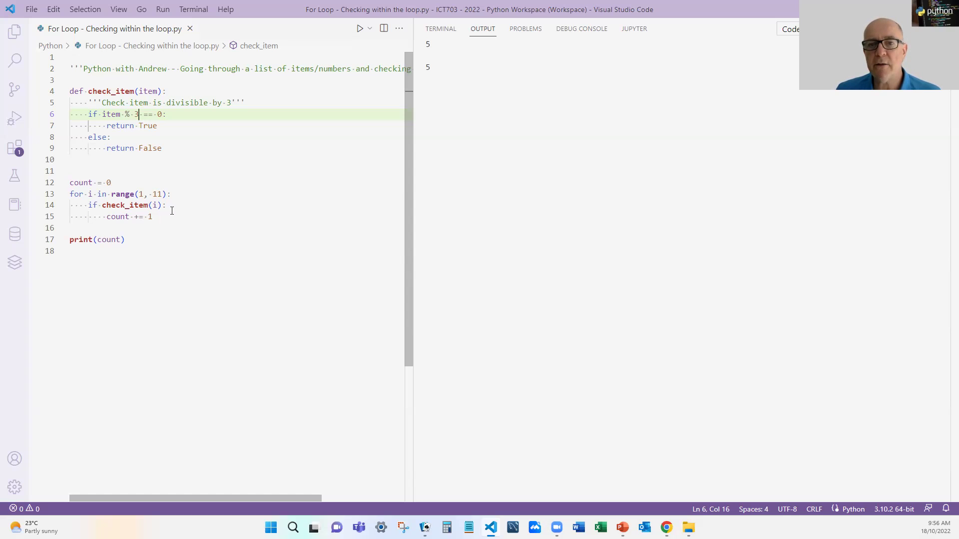
{"action": "left_click", "coordinate": [360, 30]}
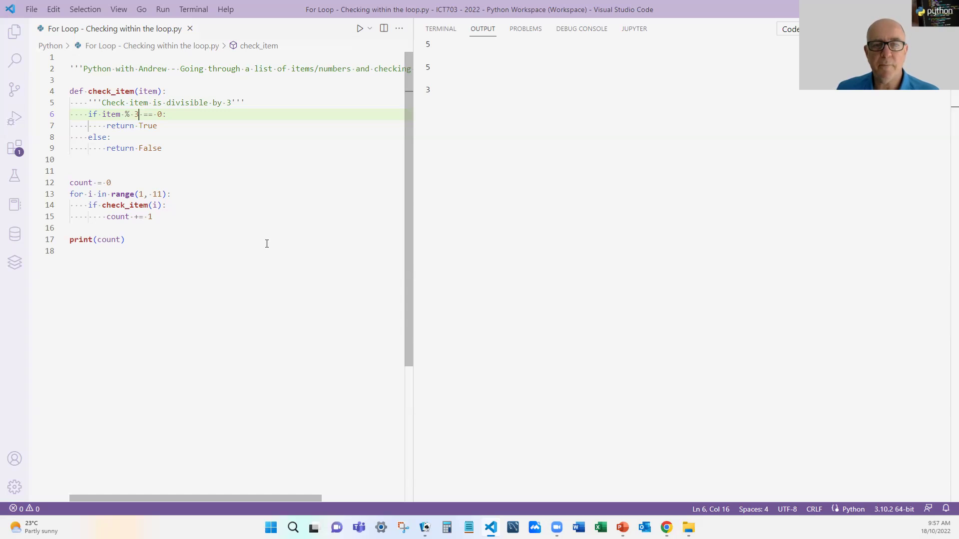
- Reword the check_item docstring to "Check item is the letter 'a'"
{"action": "left_click", "coordinate": [167, 103]}
{"action": "type", "text": "the "}
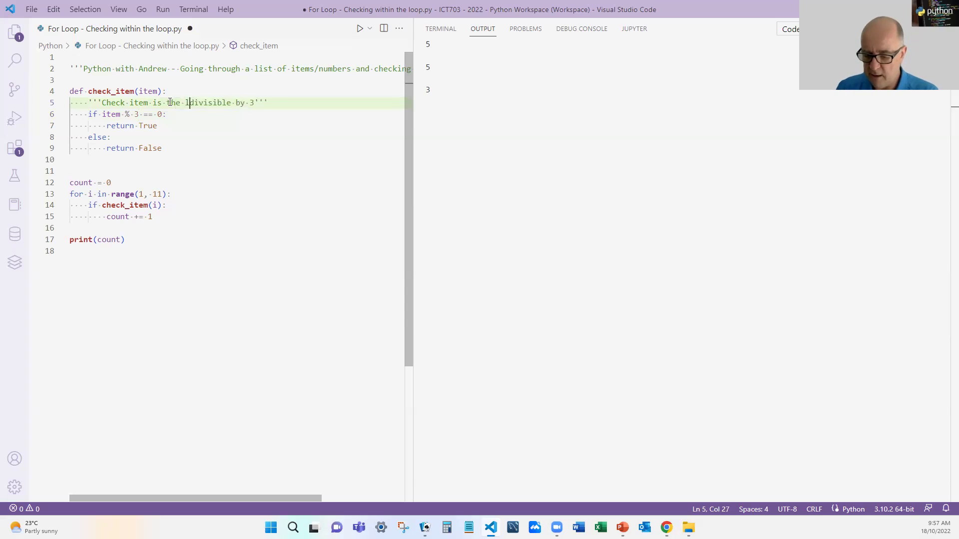
{"action": "type", "text": "letter '"}
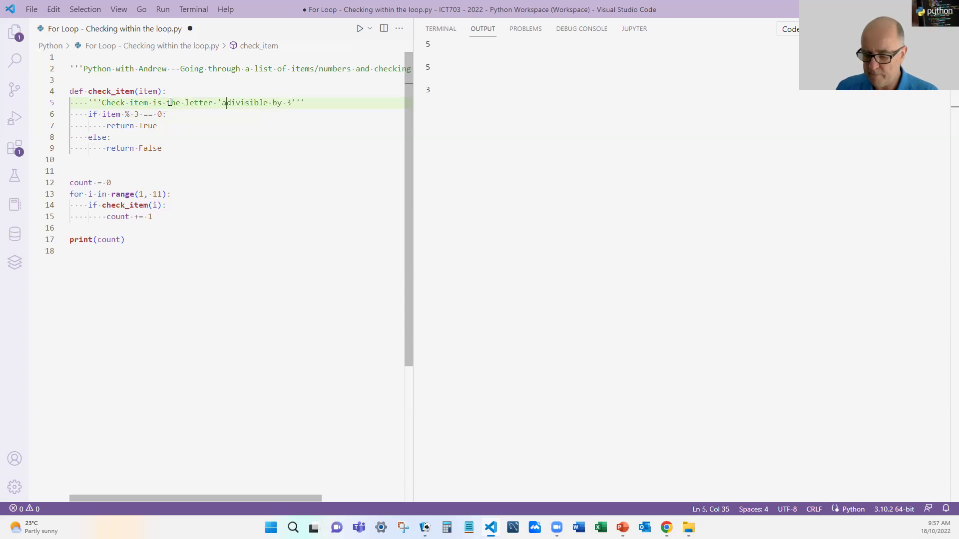
{"action": "type", "text": "a'"}
{"action": "key", "text": "shift+End"}
{"action": "key", "text": "shift+Left"}
{"action": "key", "text": "shift+Left"}
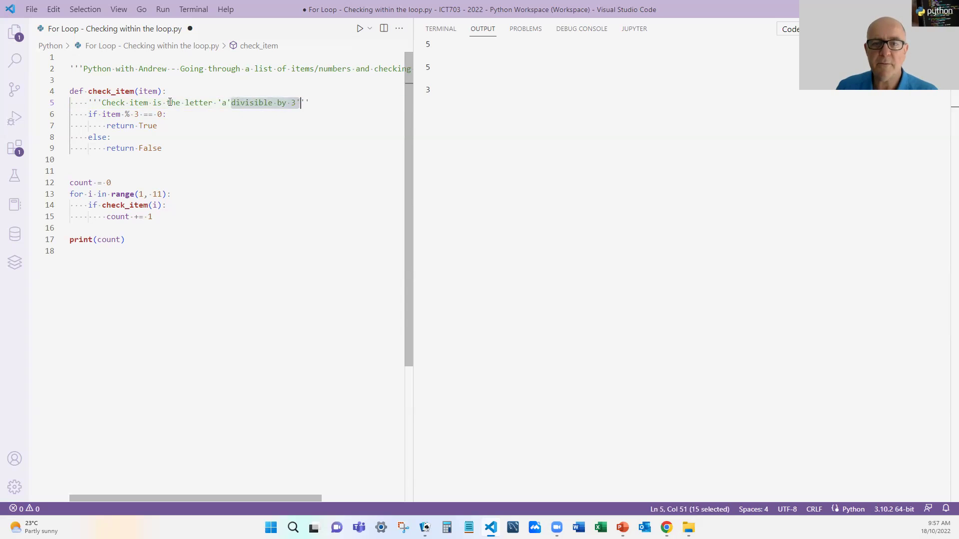
{"action": "key", "text": "shift+Left"}
{"action": "key", "text": "BackSpace"}
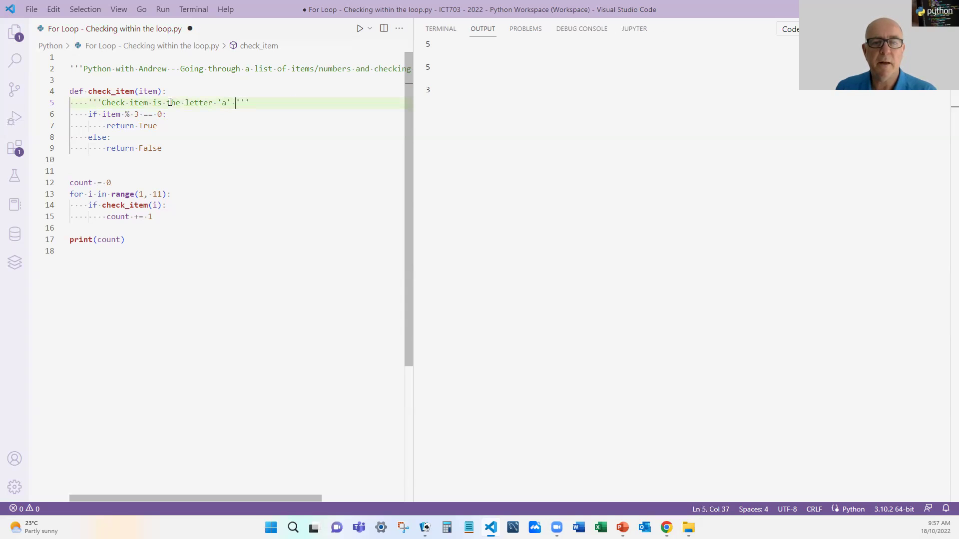
- Change the condition on line 6 to if item == 'a':
{"action": "key", "text": "Down"}
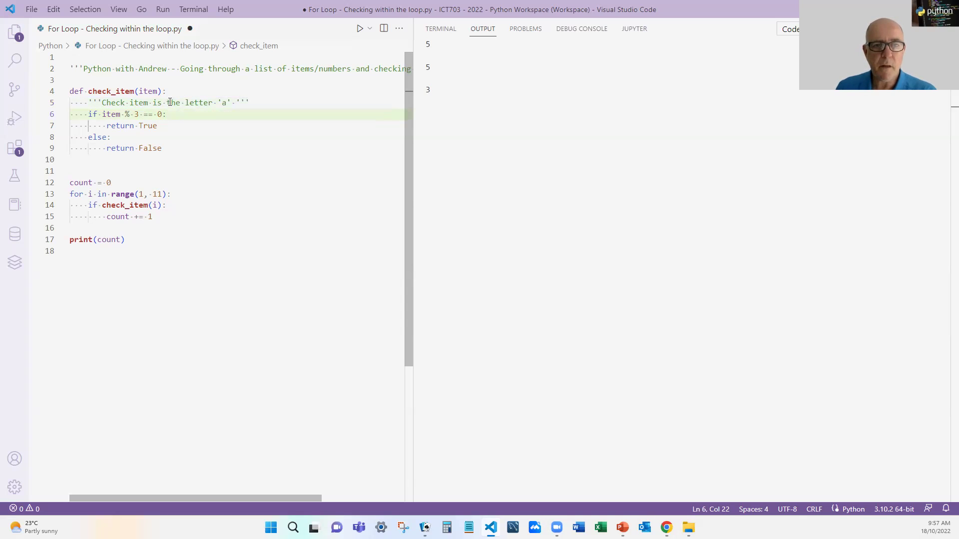
{"action": "key", "text": "Left"}
{"action": "key", "text": "Left"}
{"action": "key", "text": "Left"}
{"action": "key", "text": "Left"}
{"action": "key", "text": "Left"}
{"action": "key", "text": "BackSpace"}
{"action": "key", "text": "BackSpace"}
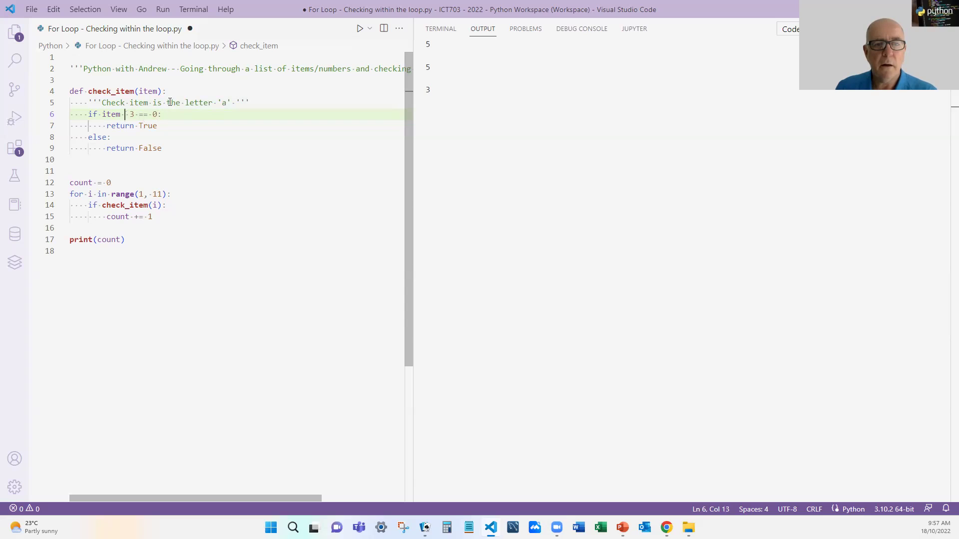
{"action": "key", "text": "Delete"}
{"action": "key", "text": "Delete"}
{"action": "key", "text": "BackSpace"}
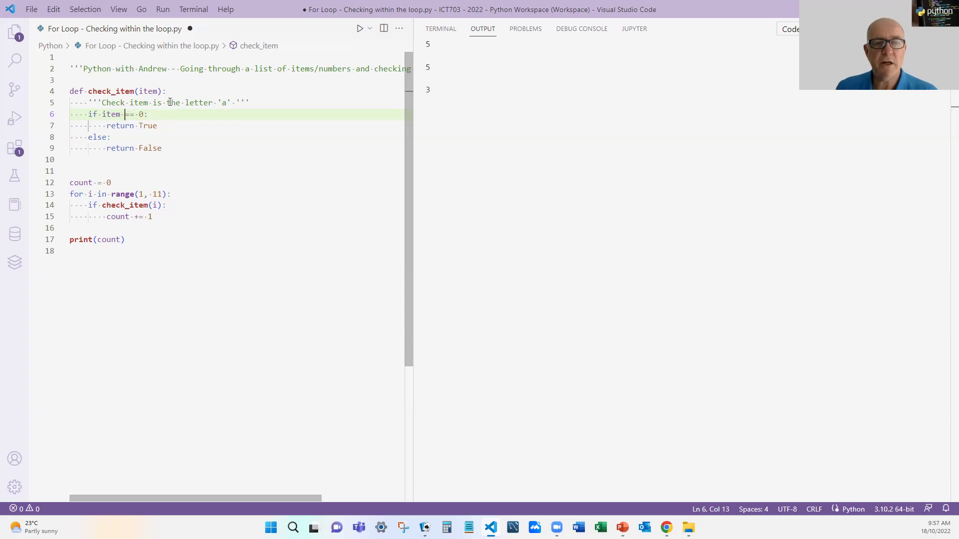
{"action": "key", "text": "Right"}
{"action": "key", "text": "Right"}
{"action": "key", "text": "Right"}
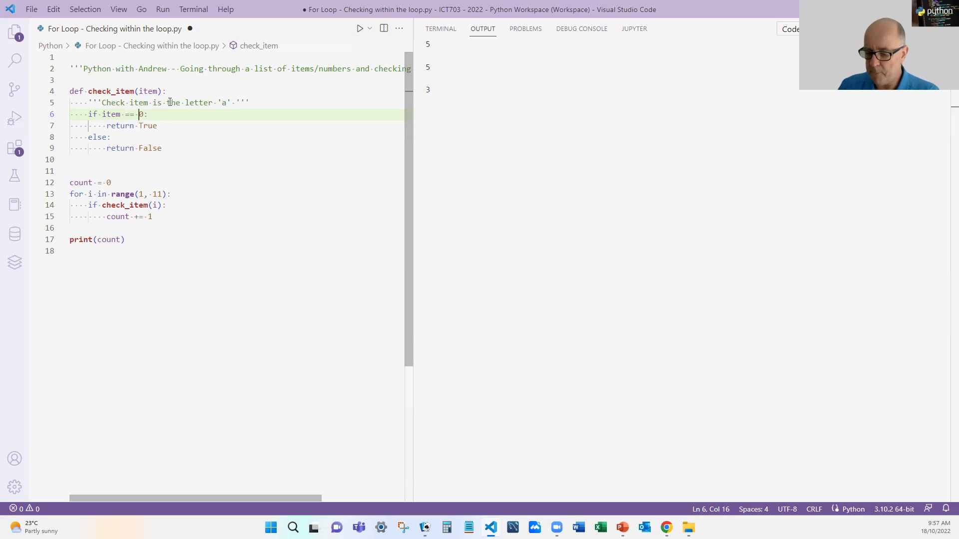
{"action": "type", "text": "'a'"}
{"action": "key", "text": "Delete"}
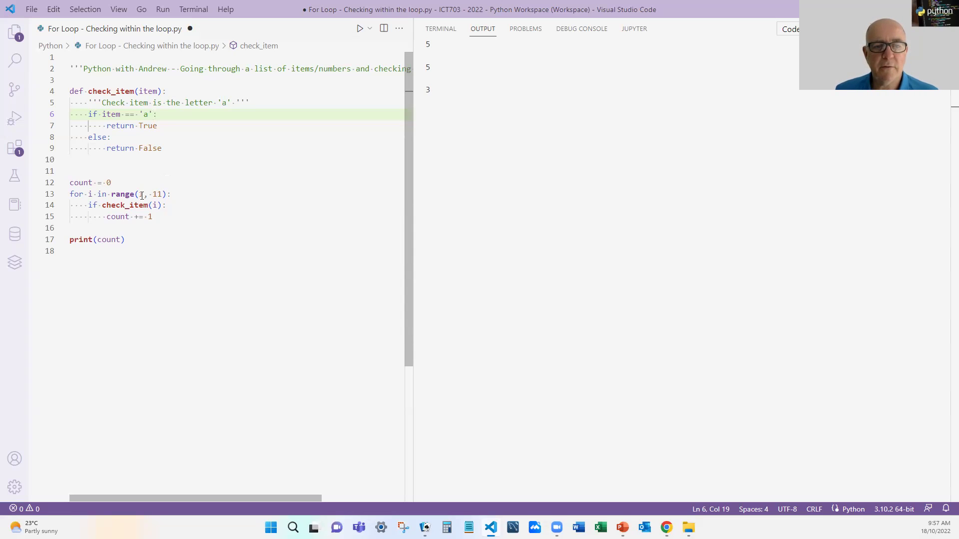
- Replace range(1, 11) with ['a', 'b', 'c', 'a'], remove a stray quote, and save
{"action": "left_click_drag", "start_coordinate": [111, 194], "coordinate": [178, 199]}
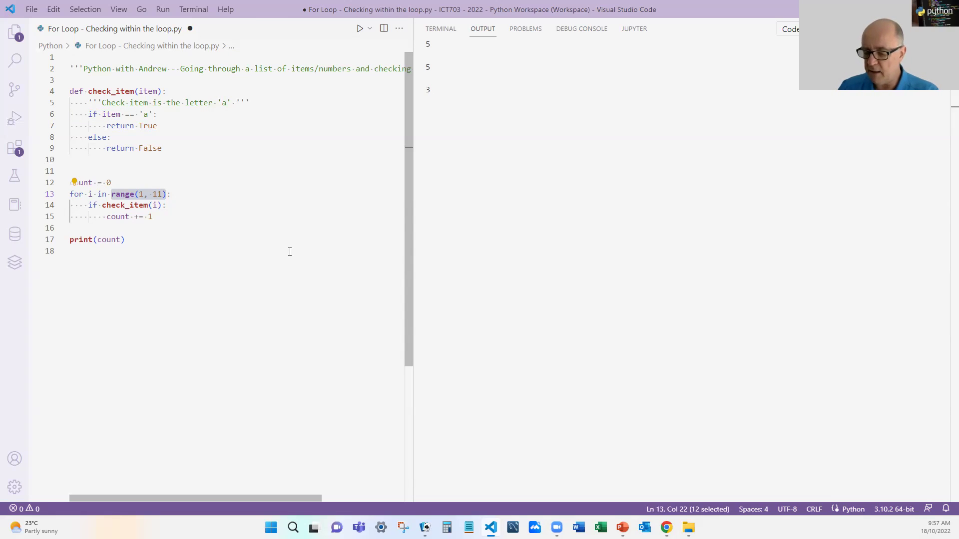
{"action": "type", "text": "['"}
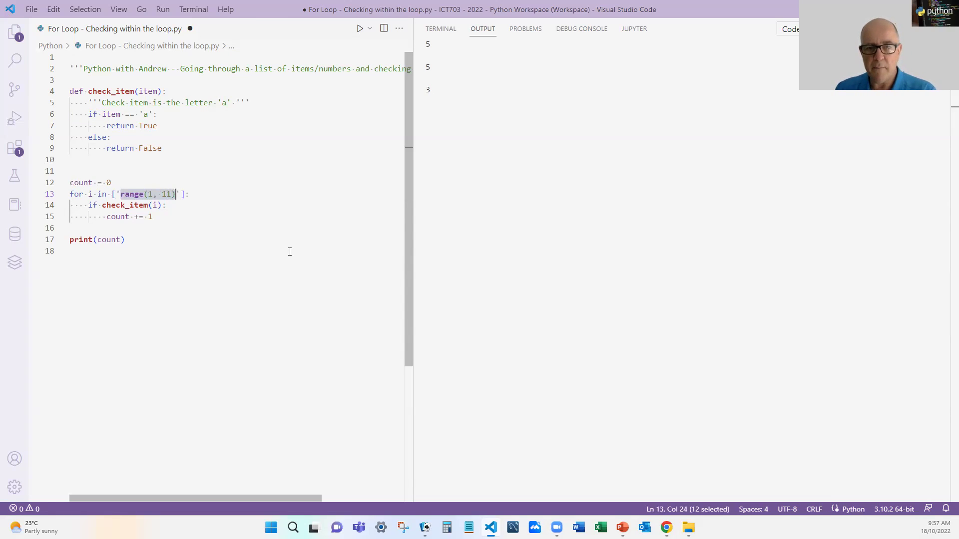
{"action": "type", "text": "a', "}
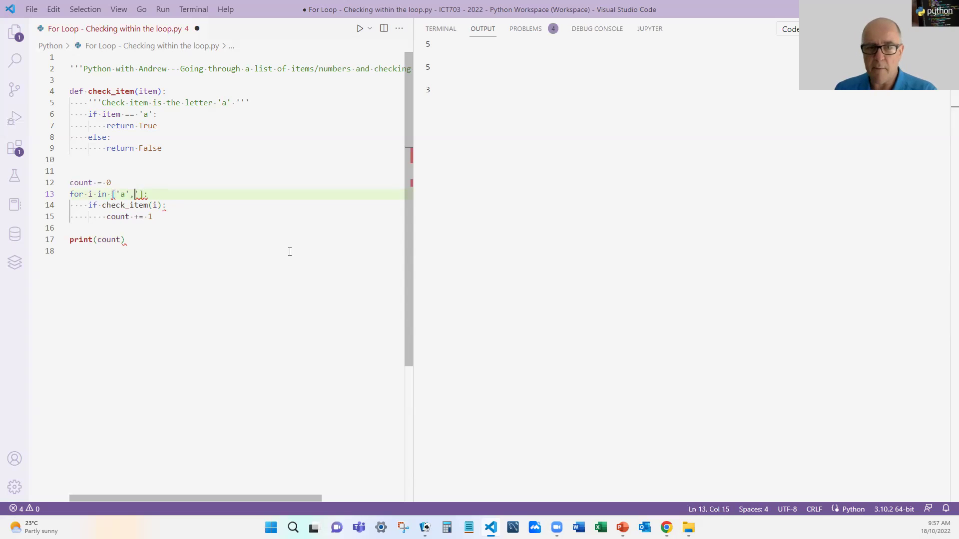
{"action": "type", "text": "'b"}
{"action": "type", "text": "'b'"}
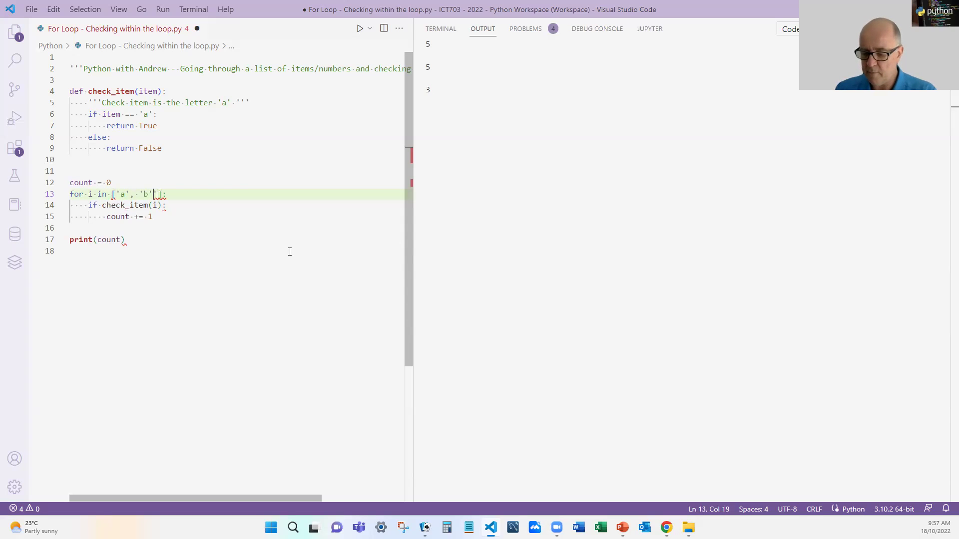
{"action": "type", "text": ", 'c"}
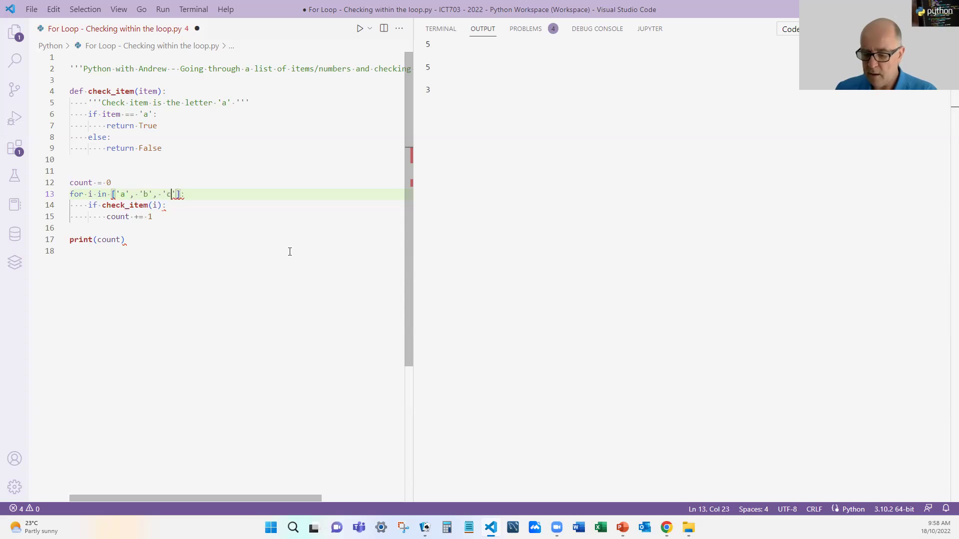
{"action": "type", "text": "', '"}
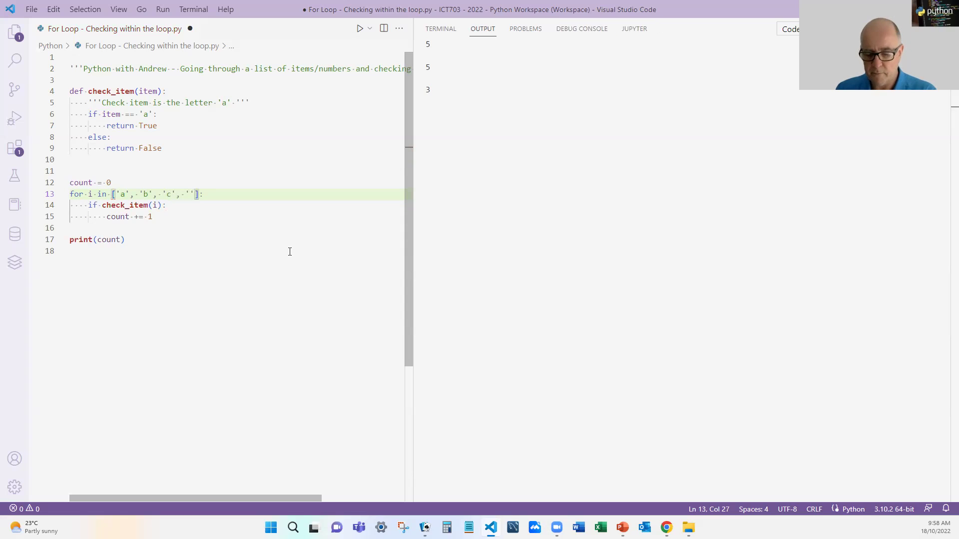
{"action": "type", "text": "a'"}
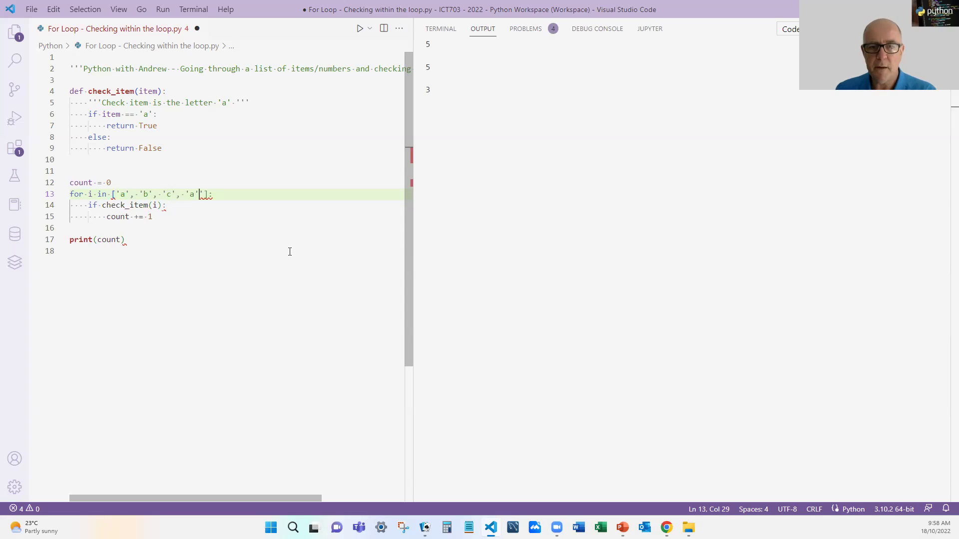
{"action": "key", "text": "Delete"}
{"action": "key", "text": "Right"}
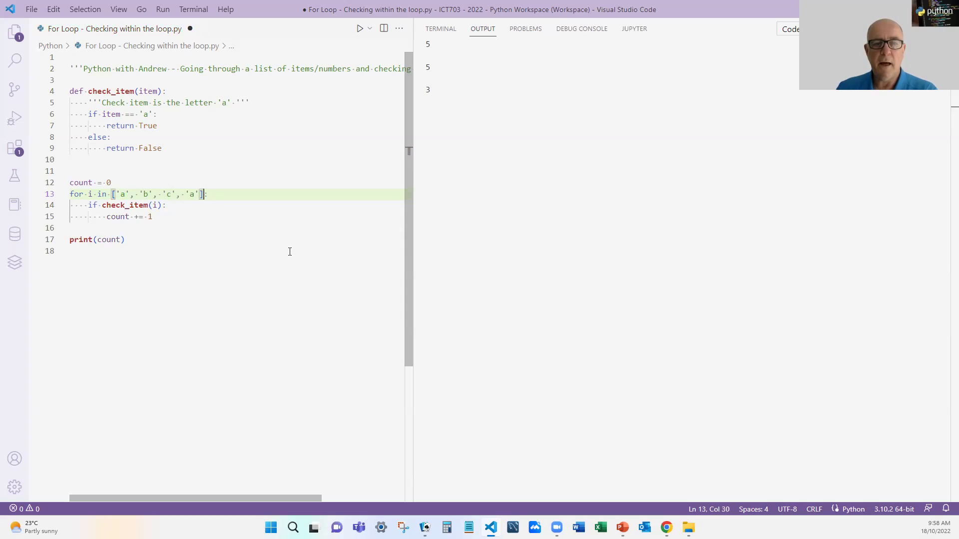
{"action": "key", "text": "ctrl+s"}
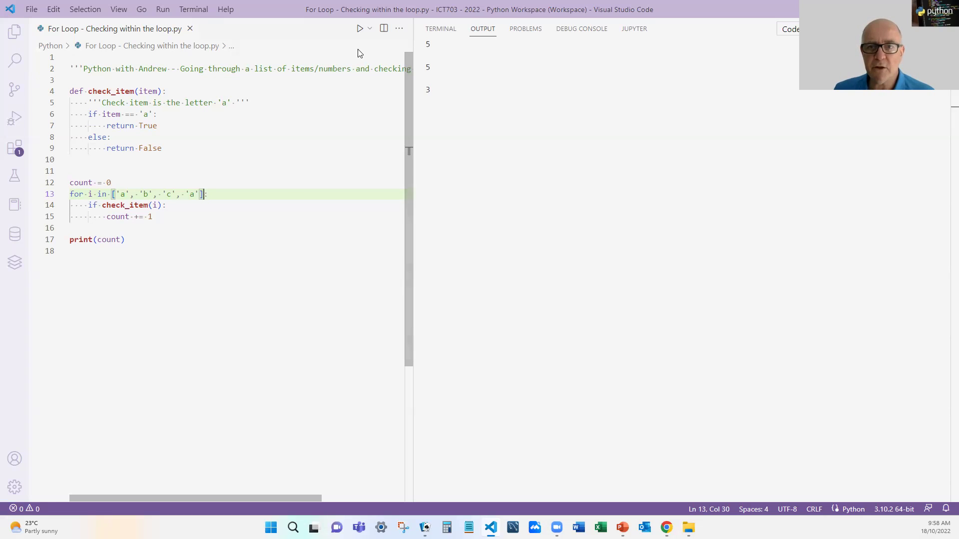
- Run the script with the Run Python File button, which prints 2
{"action": "left_click", "coordinate": [359, 29]}
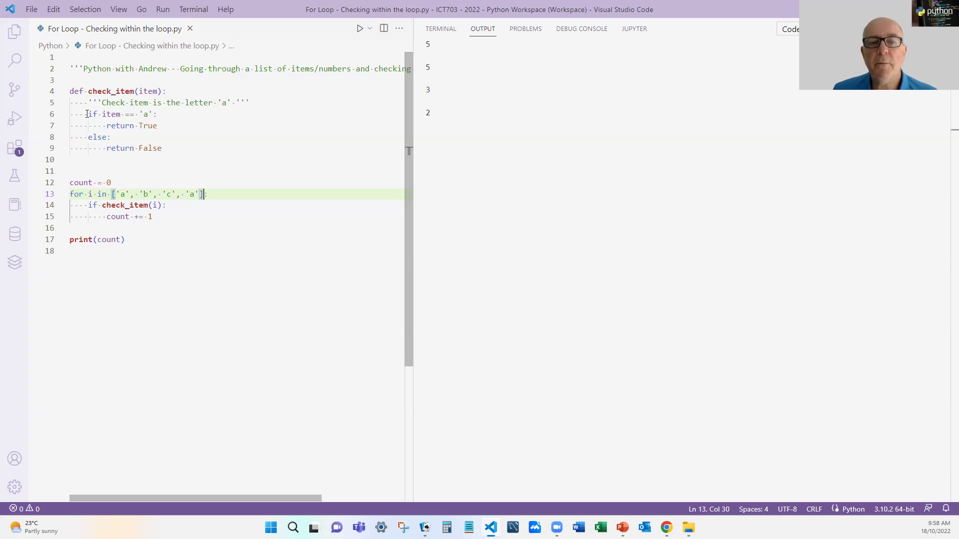
{"action": "left_click", "coordinate": [102, 114]}
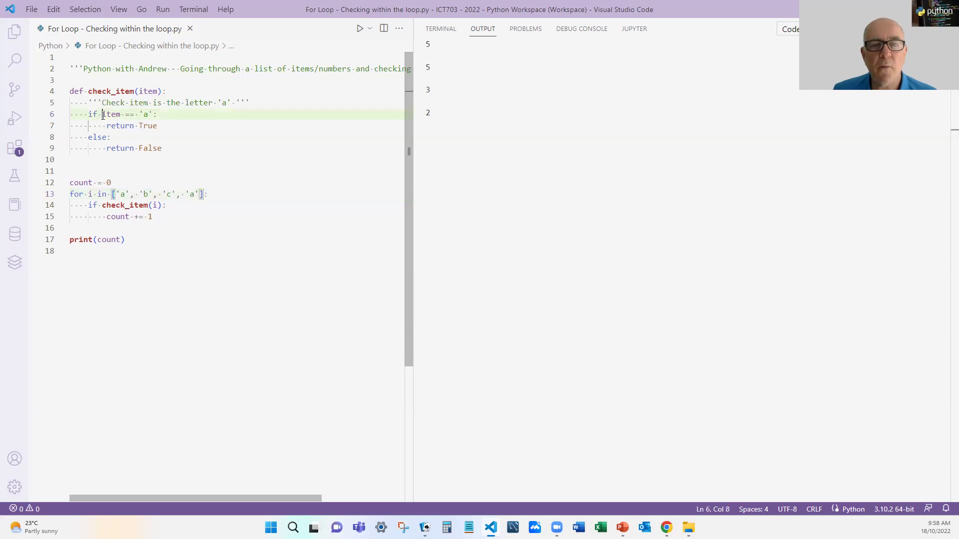
{"action": "left_click_drag", "start_coordinate": [103, 113], "coordinate": [157, 117]}
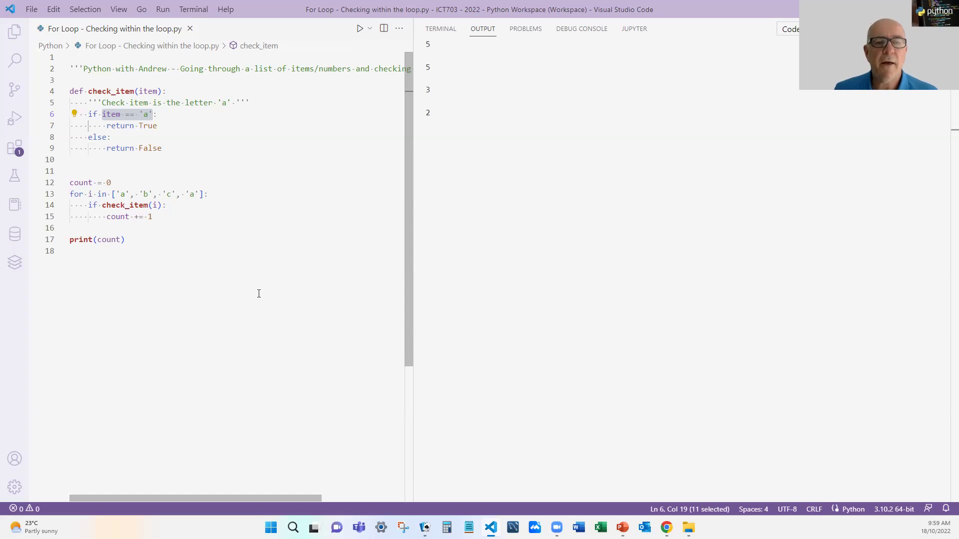
{"action": "left_click_drag", "start_coordinate": [200, 194], "coordinate": [115, 193]}
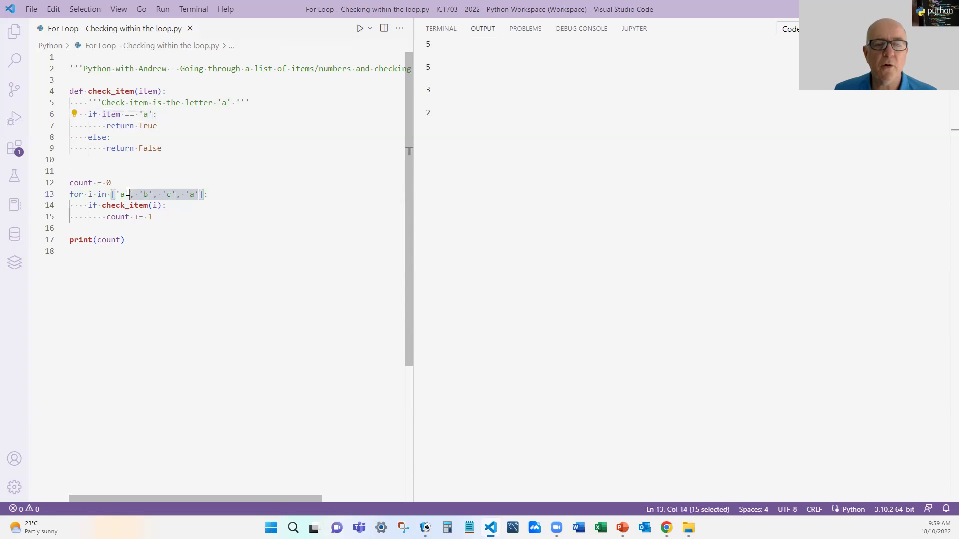
{"action": "left_click", "coordinate": [231, 257]}
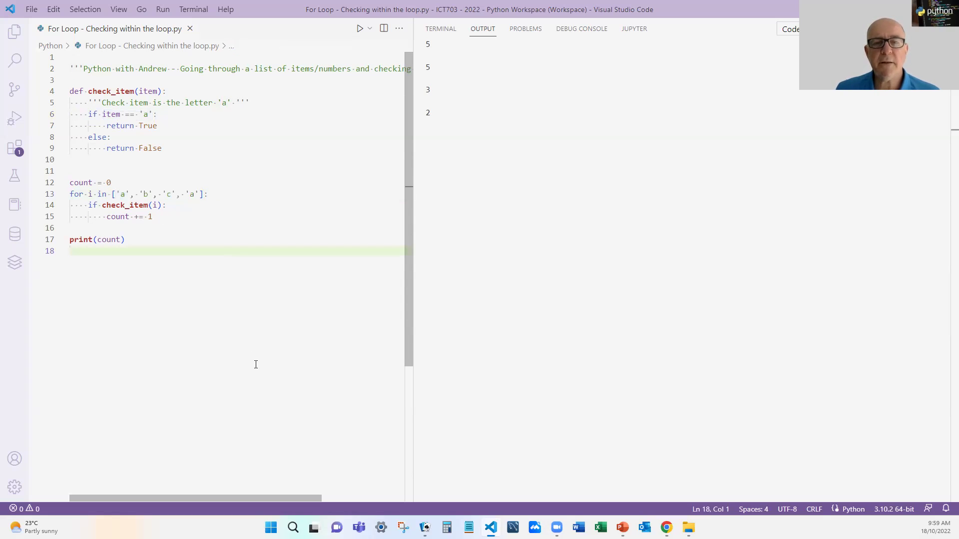